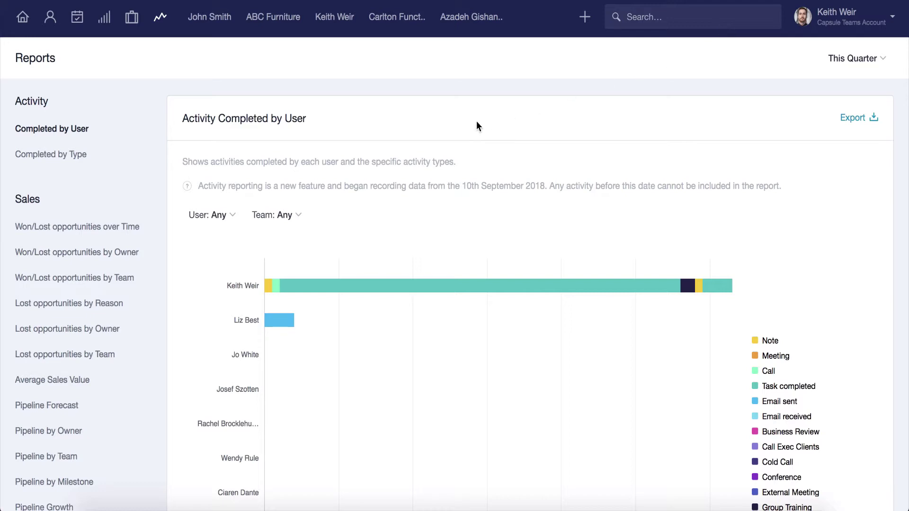
Open the Won/Lost opportunities over Time report and chart dollar values grouped by quarter.
left_click(129, 227)
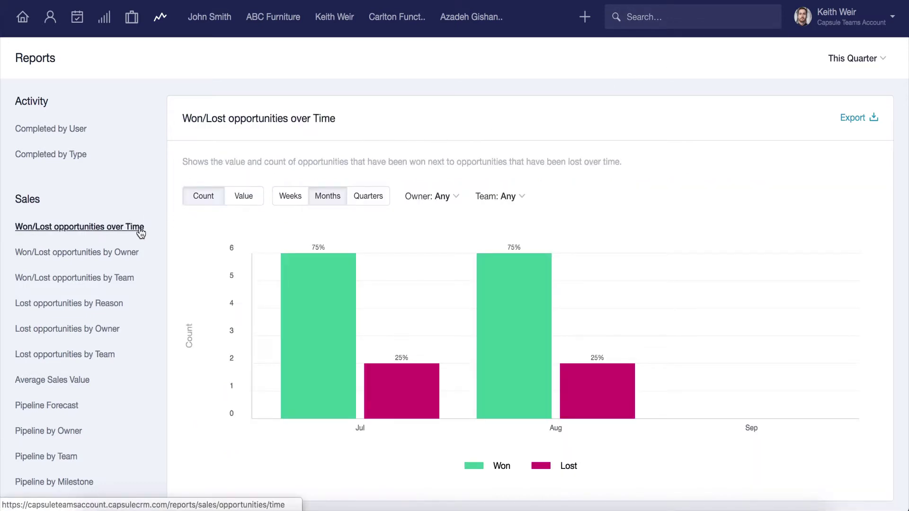
left_click(238, 205)
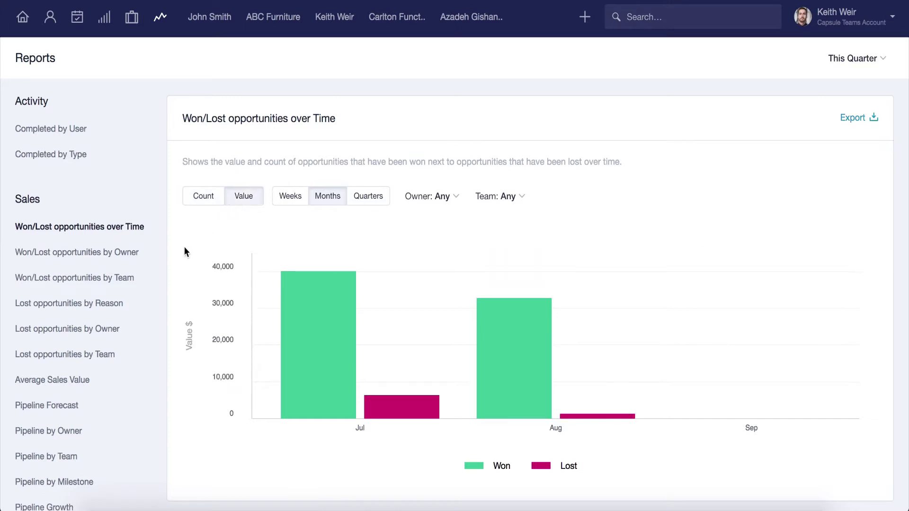
scroll(160, 268, "down", 5)
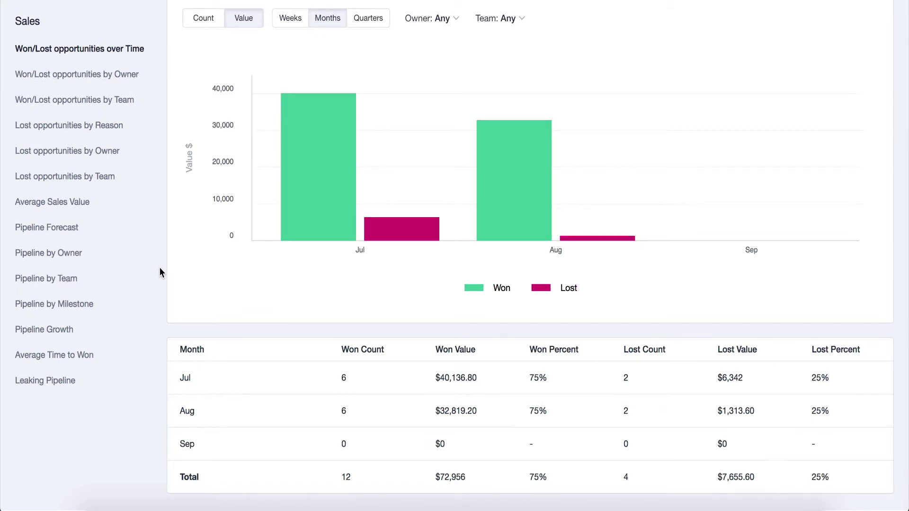
scroll(159, 267, "up", 3)
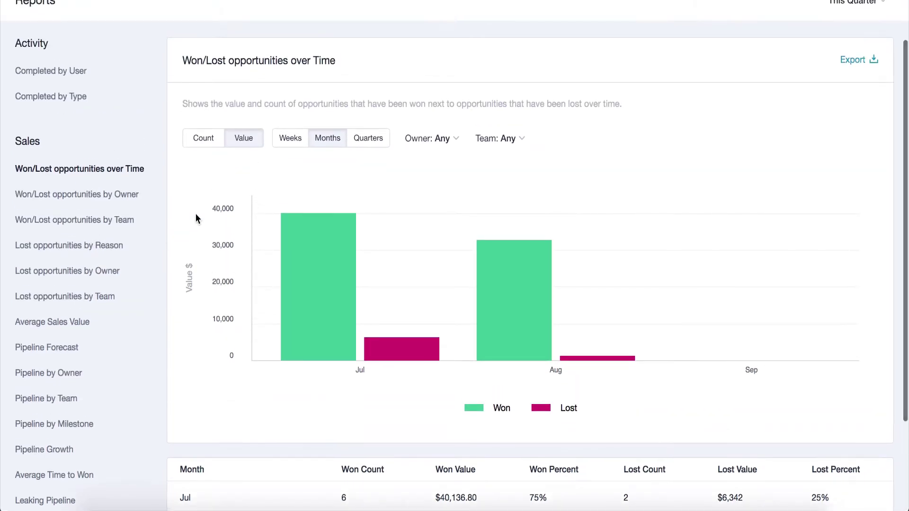
left_click(379, 146)
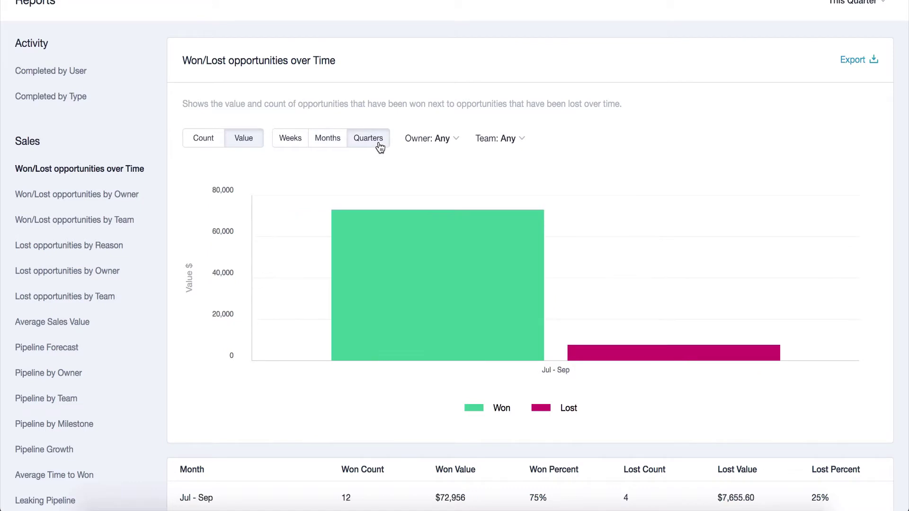
Filter the Won/Lost report to the EMEA Sales Team only.
left_click(489, 144)
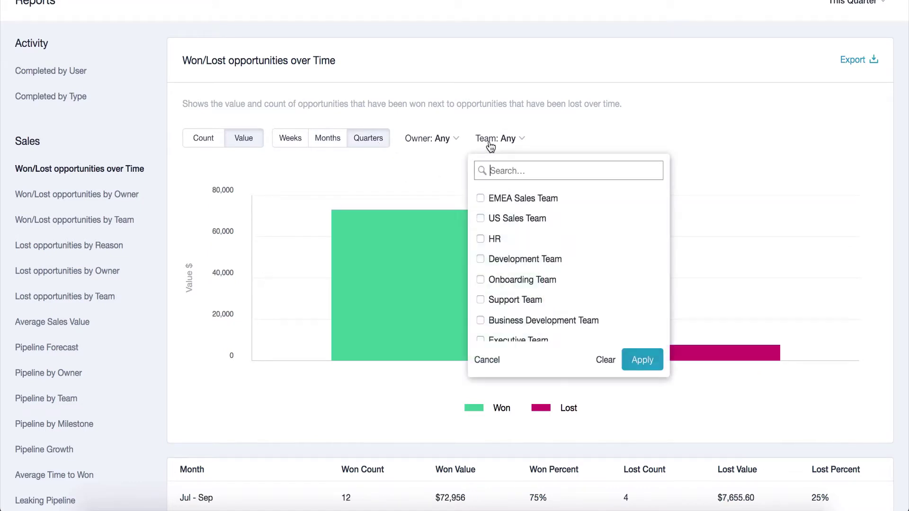
left_click(492, 198)
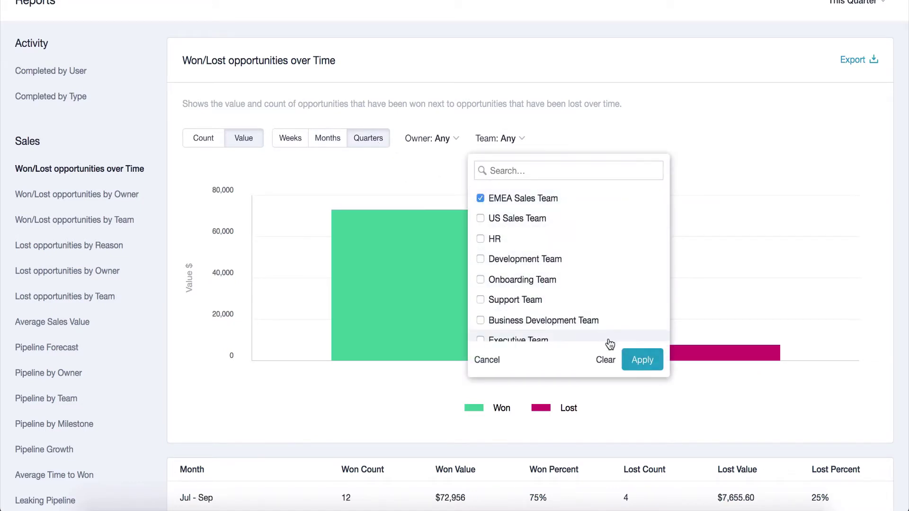
left_click(639, 360)
scroll(688, 391, "down", 1)
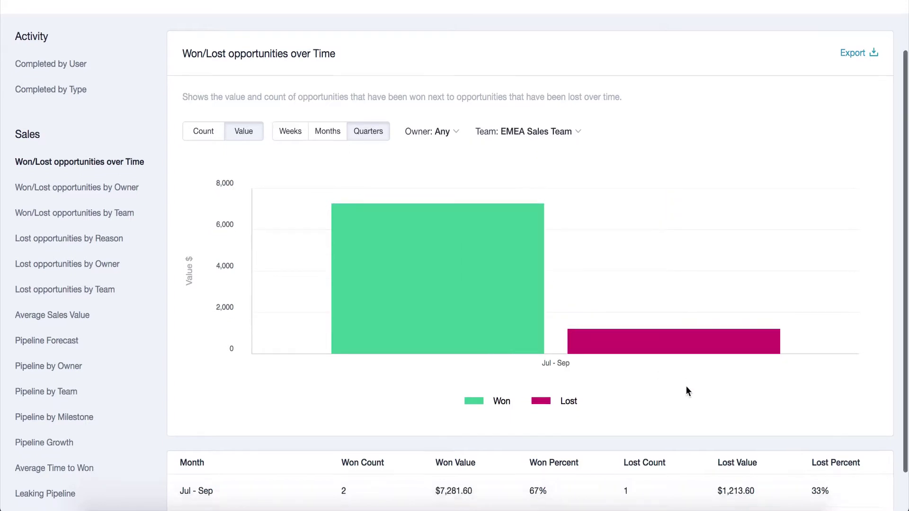
scroll(688, 390, "up", 2)
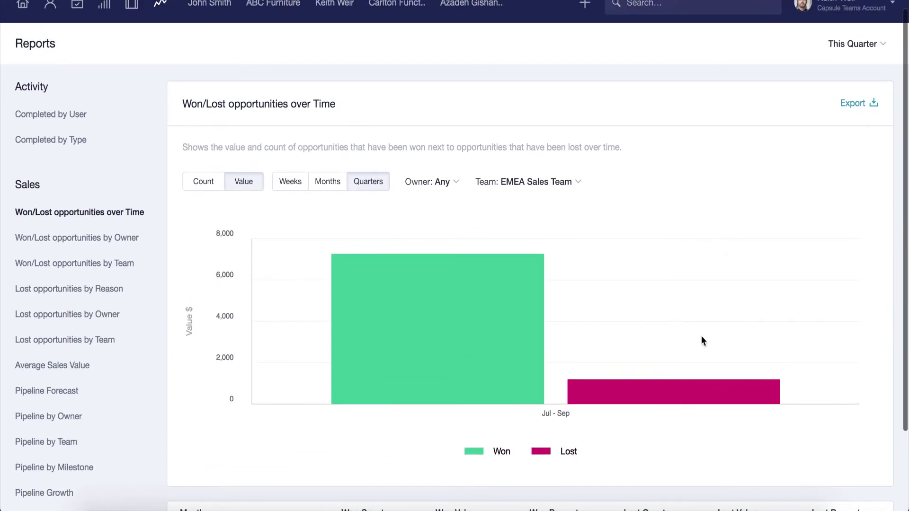
left_click(853, 43)
Set the report's date range preset to This Year (01/01/2019–31/12/2019).
left_click(705, 72)
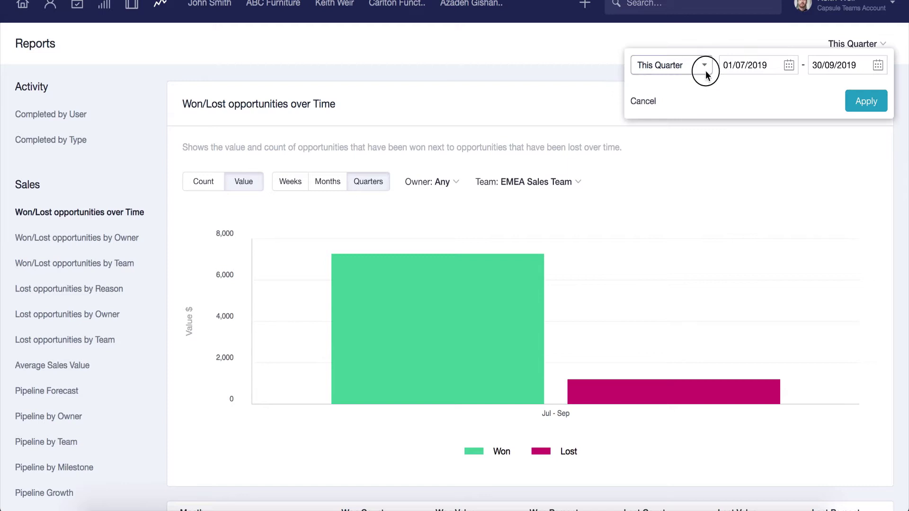
left_click(699, 87)
left_click(854, 102)
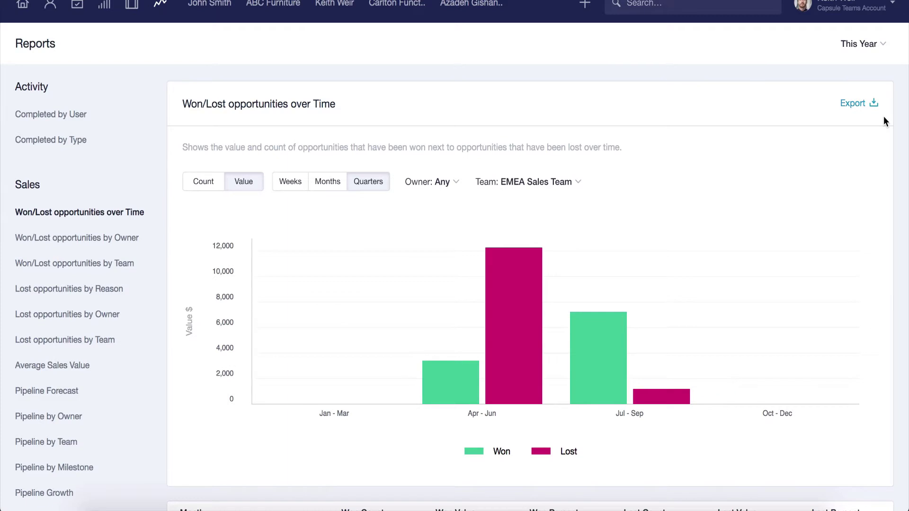
Open the Activity Completed by User report and scroll through each user's completed activities.
left_click(116, 114)
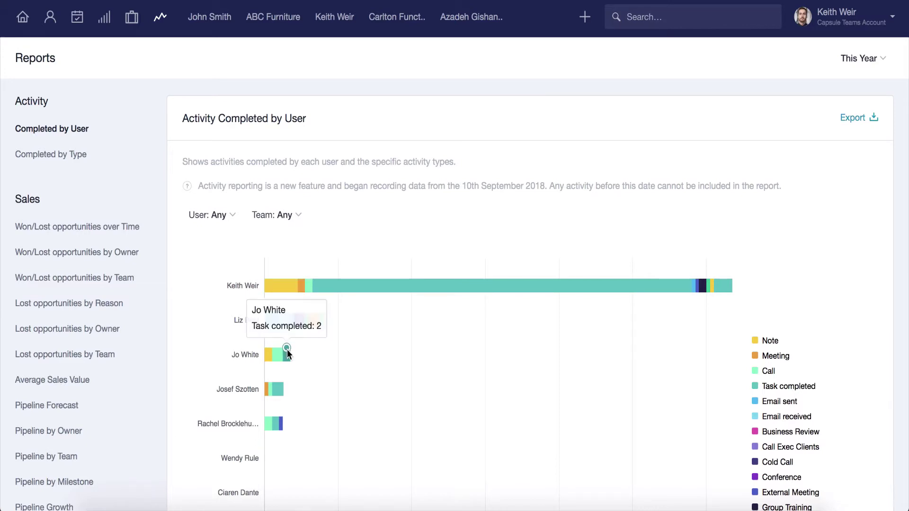
mouse_move(281, 387)
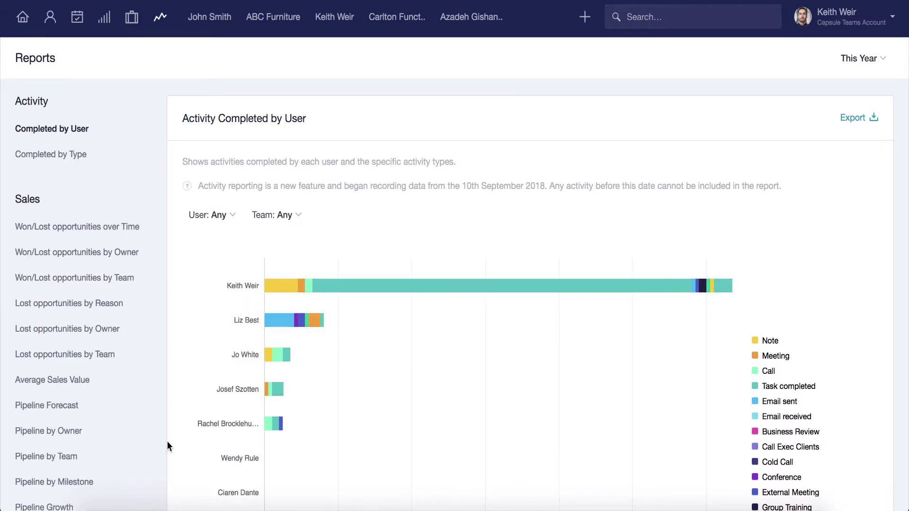
scroll(167, 441, "down", 10)
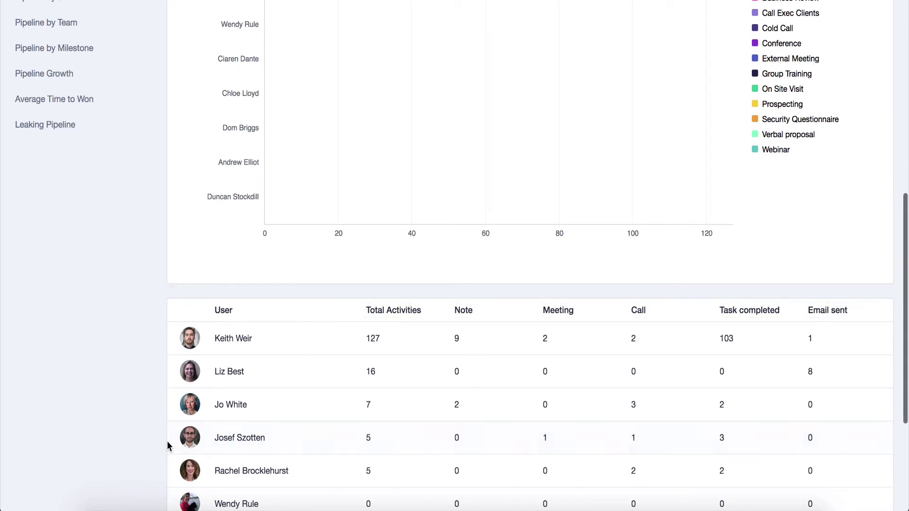
scroll(167, 442, "up", 6)
scroll(167, 441, "up", 3)
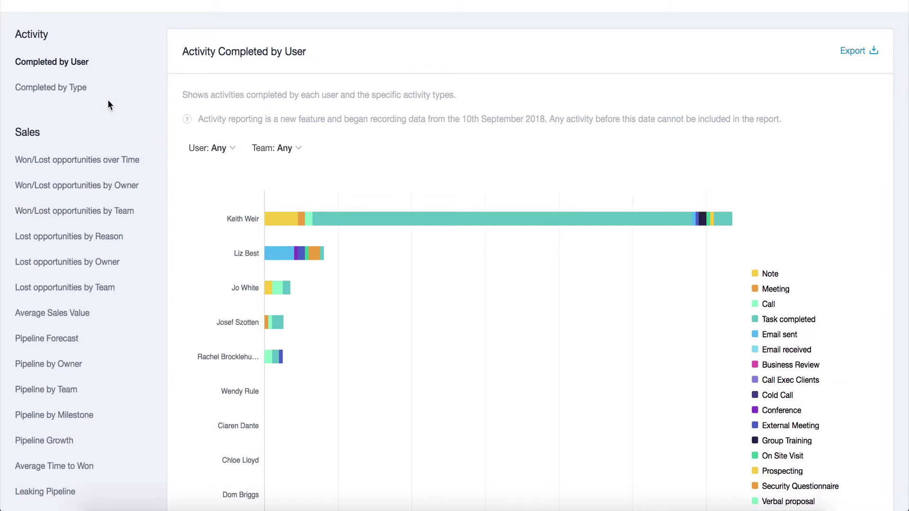
left_click(87, 91)
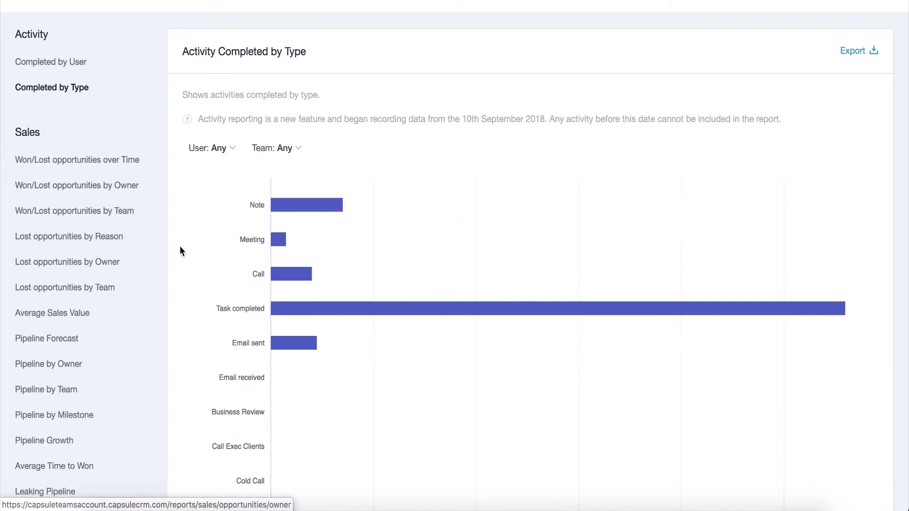
mouse_move(279, 309)
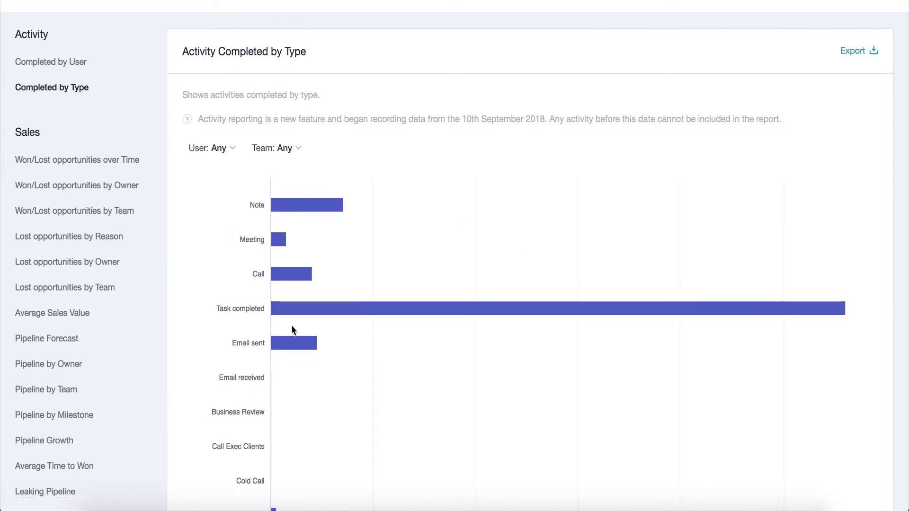
mouse_move(298, 341)
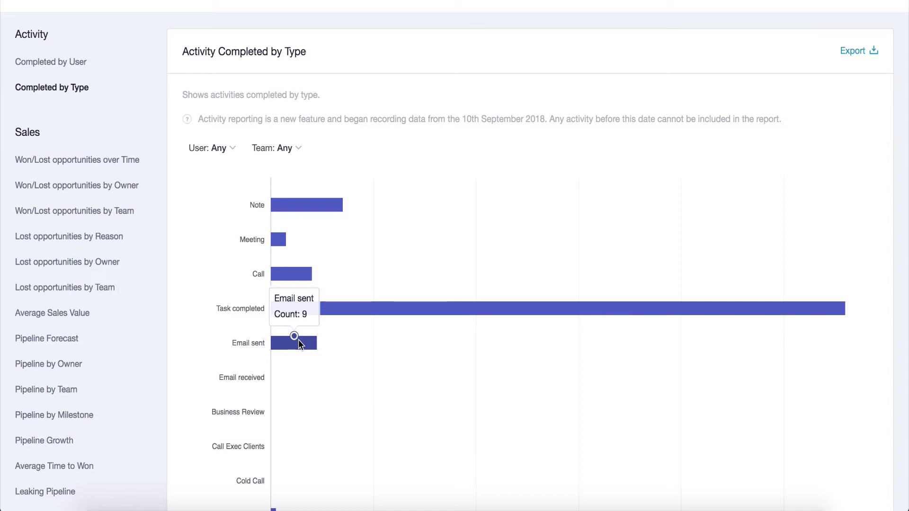
mouse_move(334, 311)
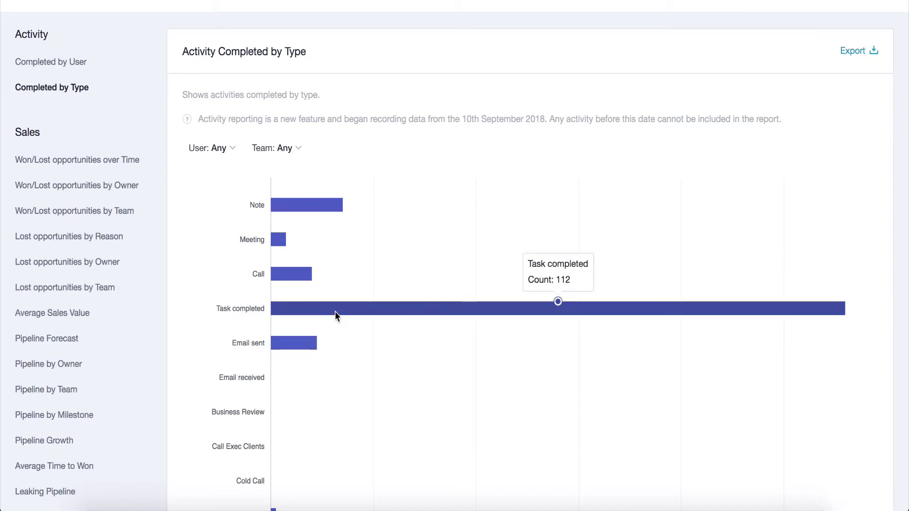
scroll(461, 221, "up", 3)
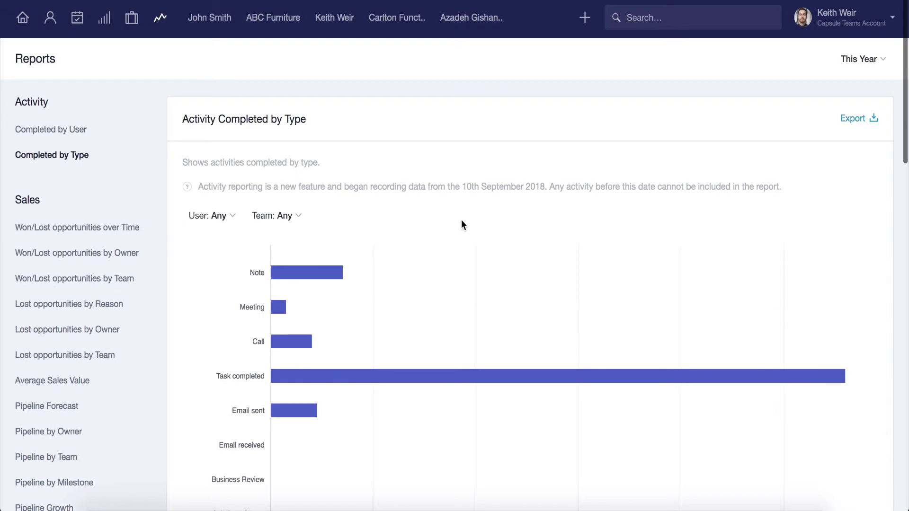
Go to Account Settings and open the Activity Types page.
left_click(813, 20)
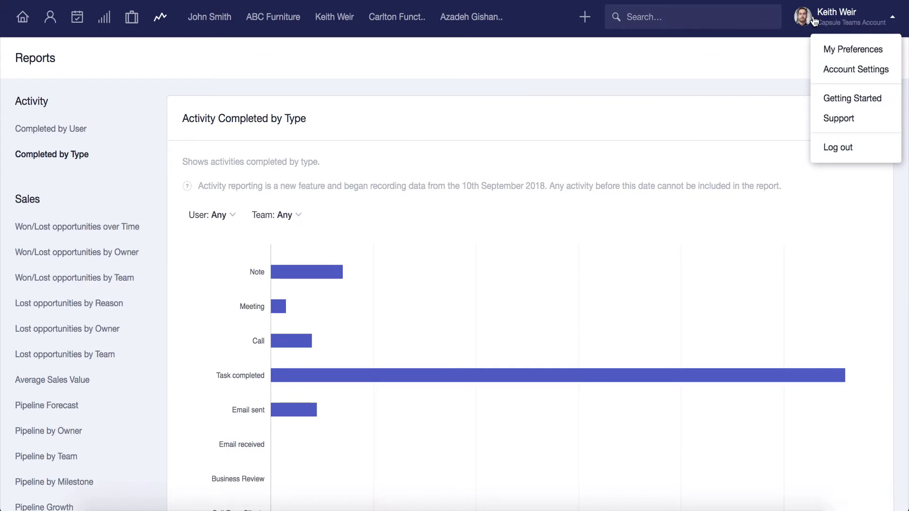
left_click(829, 68)
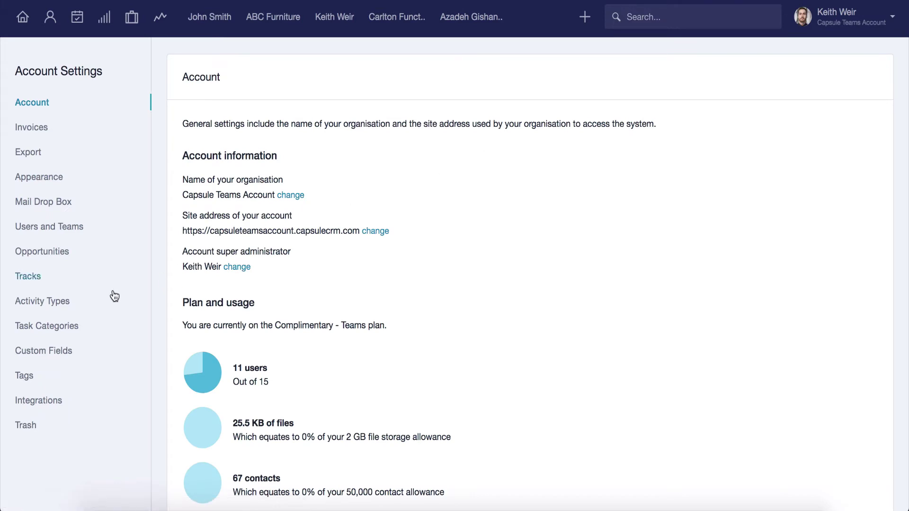
left_click(74, 302)
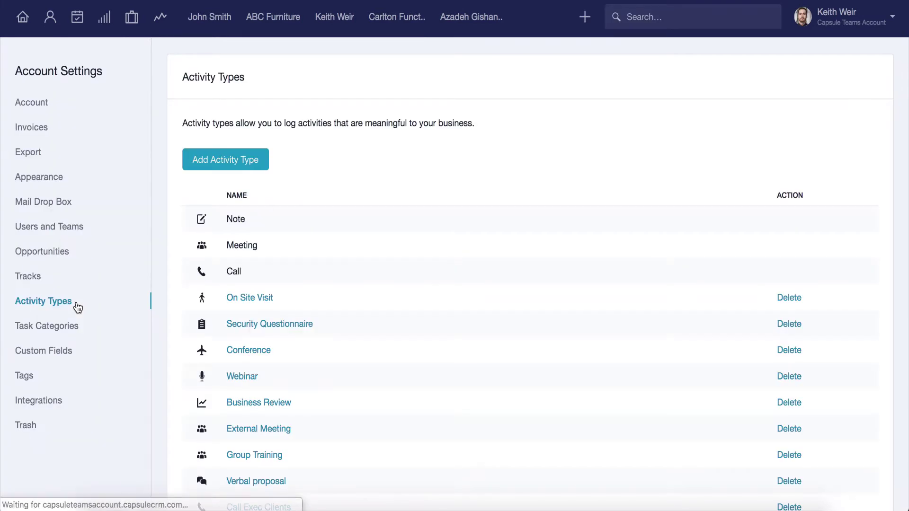
Create an activity type named Training with the people icon and save it.
left_click(209, 172)
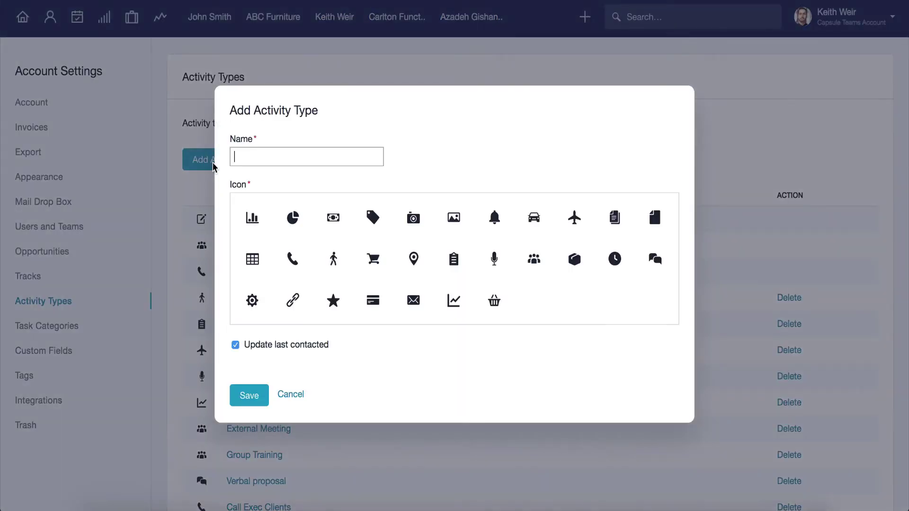
type("Training")
left_click(537, 260)
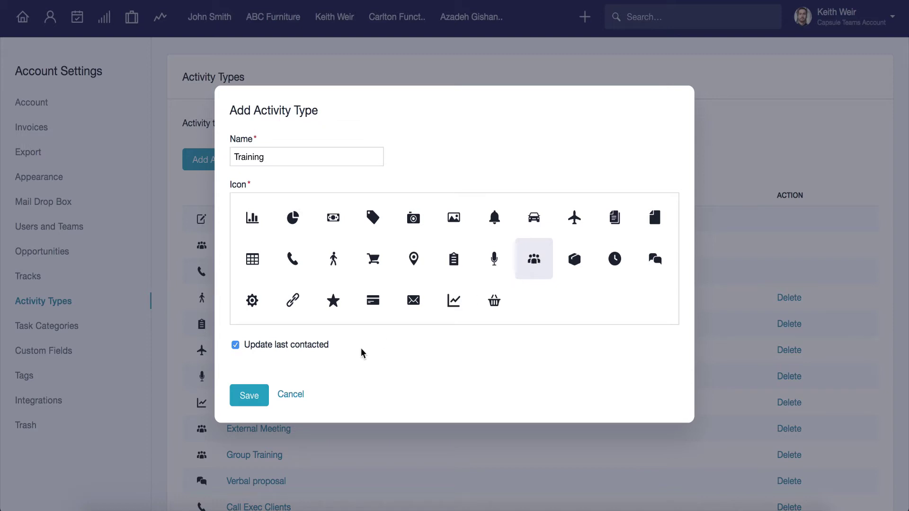
left_click(246, 394)
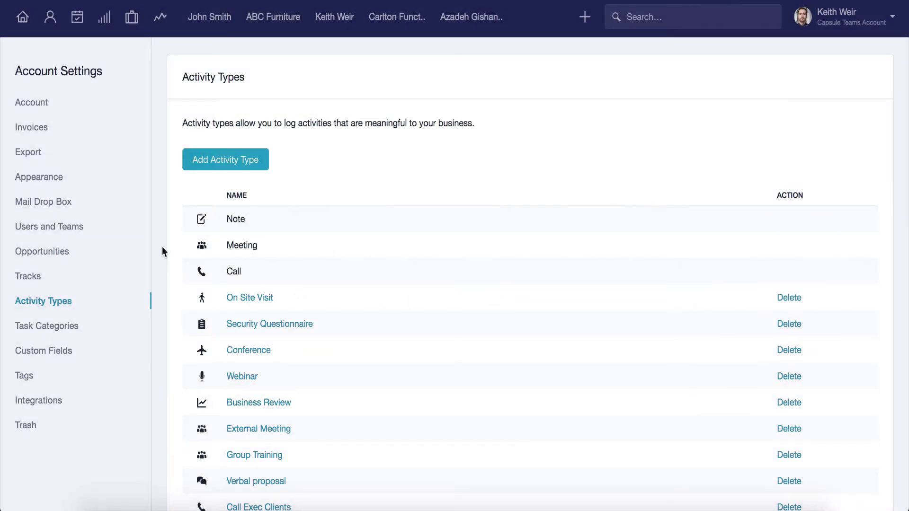
Log a Training activity with a short training note on the contact's record.
left_click(207, 20)
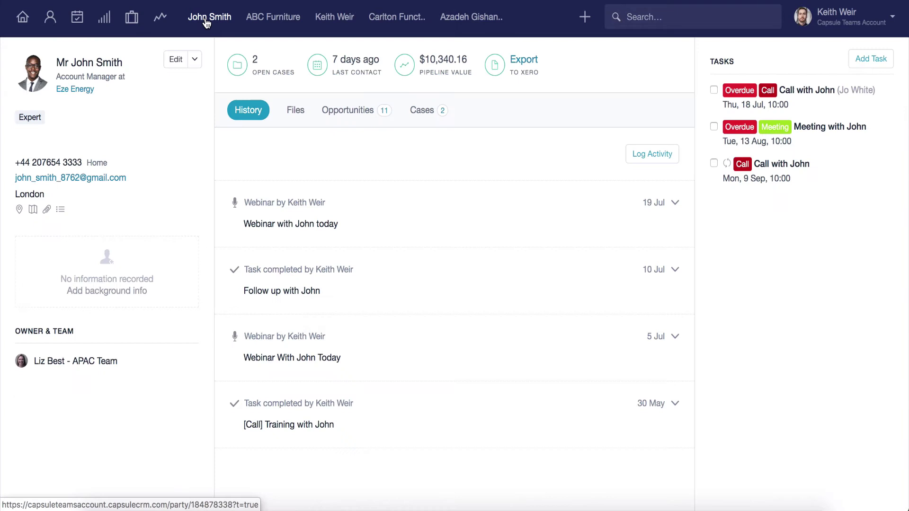
left_click(635, 155)
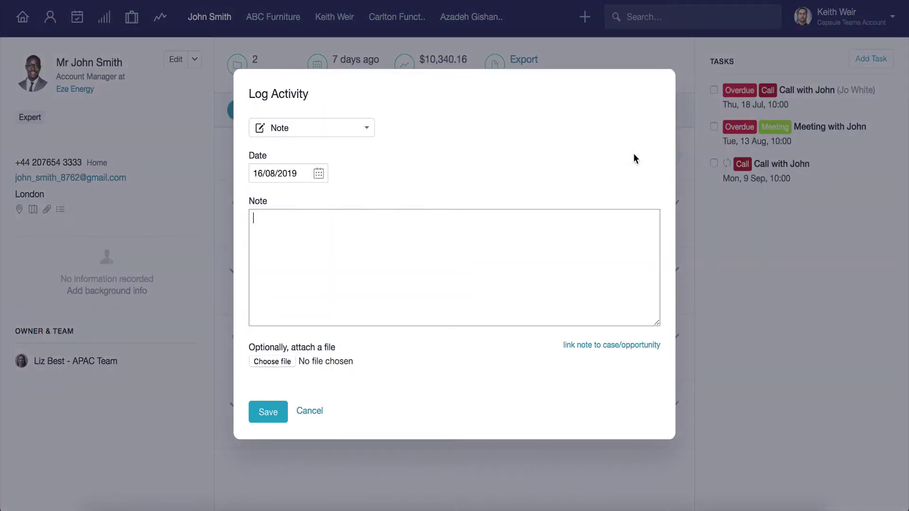
left_click(365, 134)
scroll(353, 192, "down", 5)
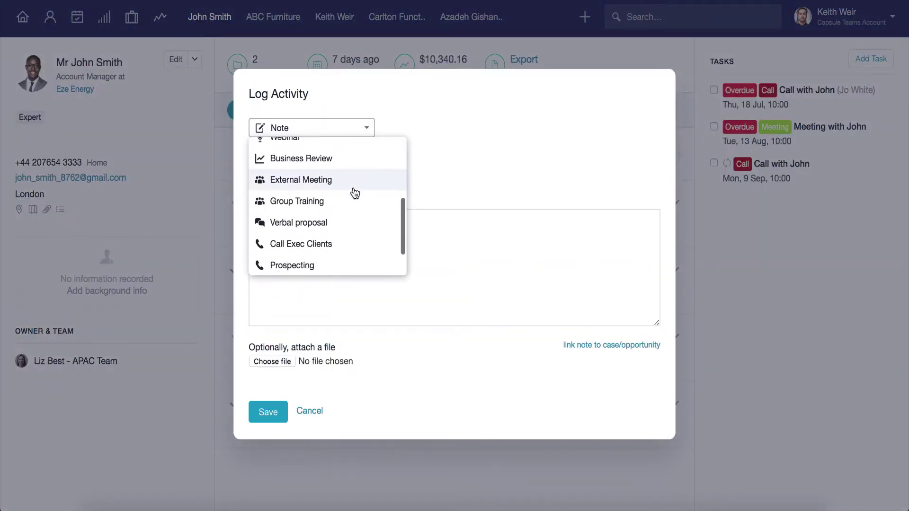
left_click(351, 266)
left_click(349, 260)
type("T")
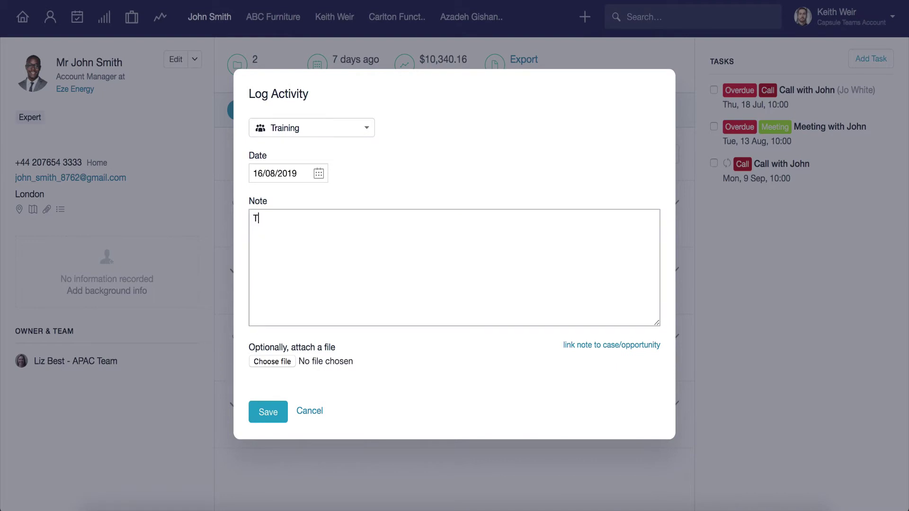
type("raining with John")
left_click(270, 412)
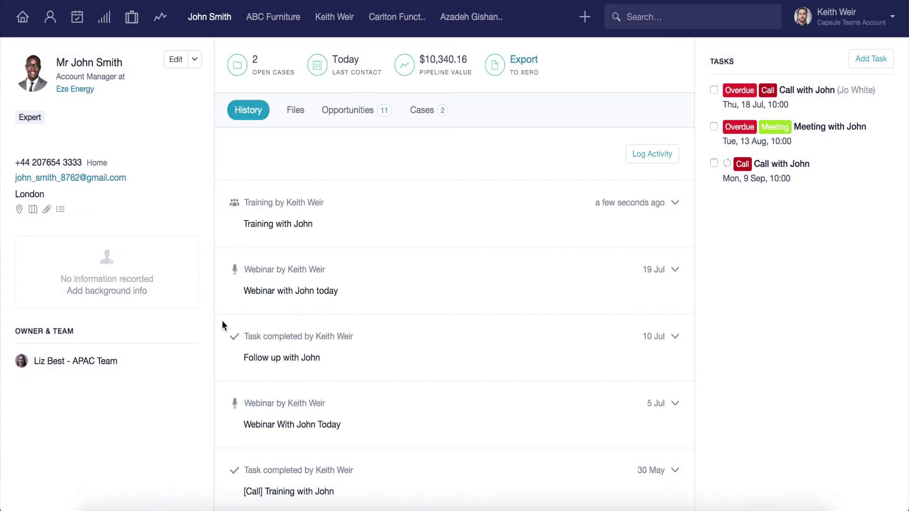
Open the Won/Lost opportunities by Team report and scroll through its chart and table.
left_click(161, 19)
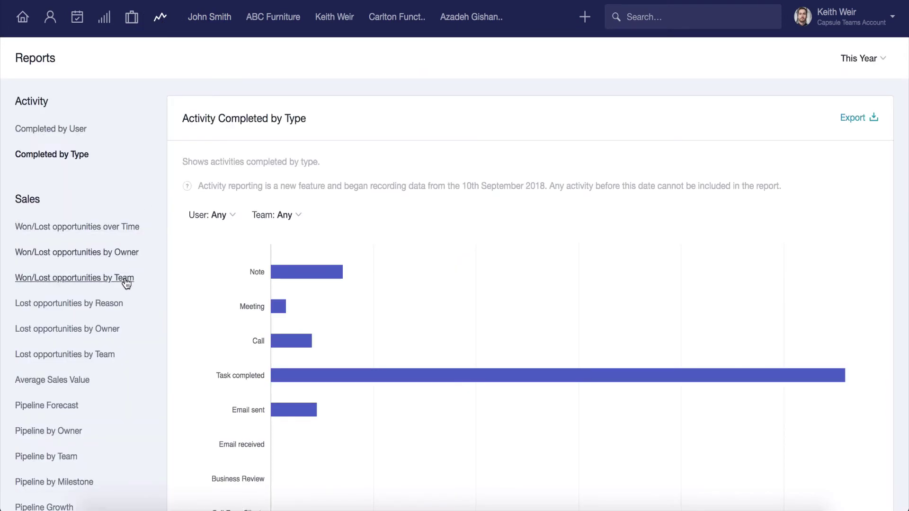
left_click(125, 288)
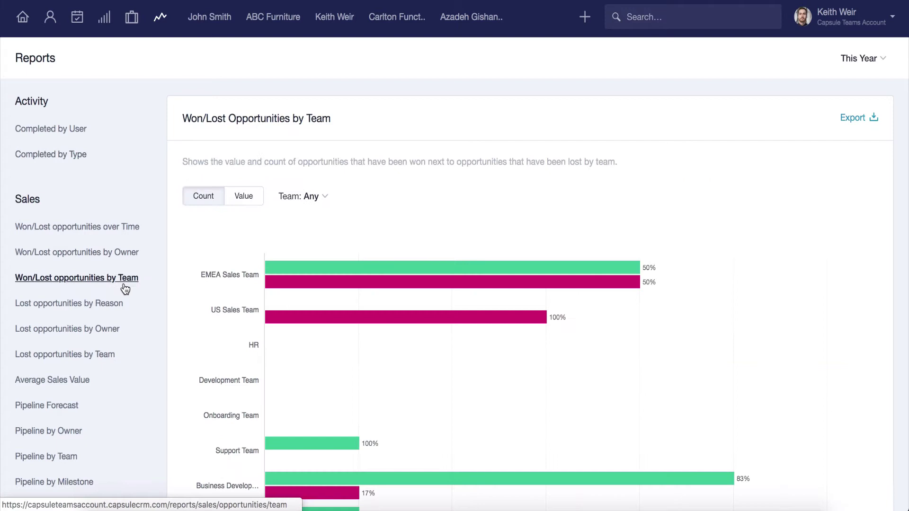
scroll(155, 310, "down", 3)
scroll(154, 311, "down", 5)
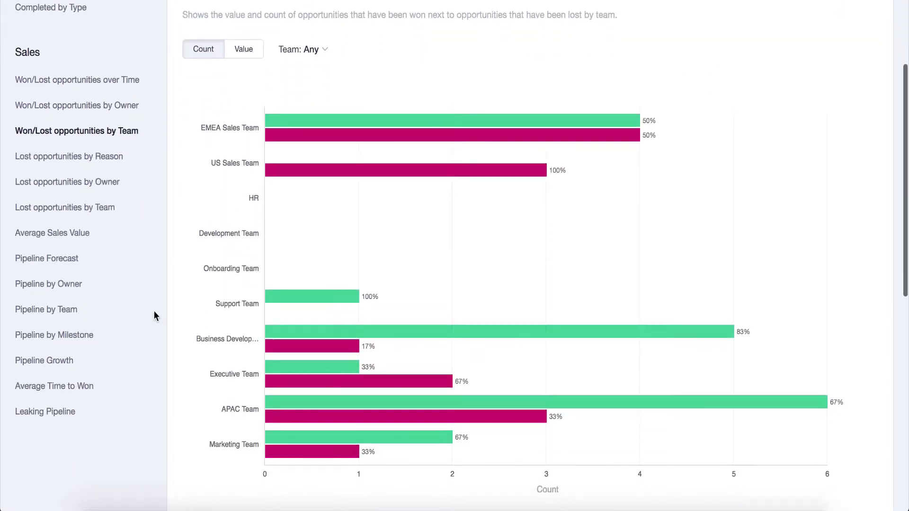
scroll(155, 311, "down", 5)
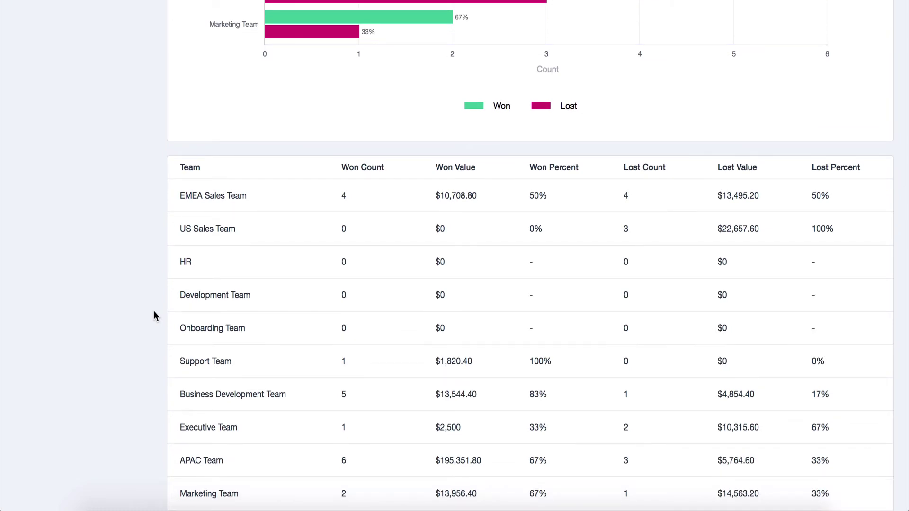
scroll(154, 313, "up", 7)
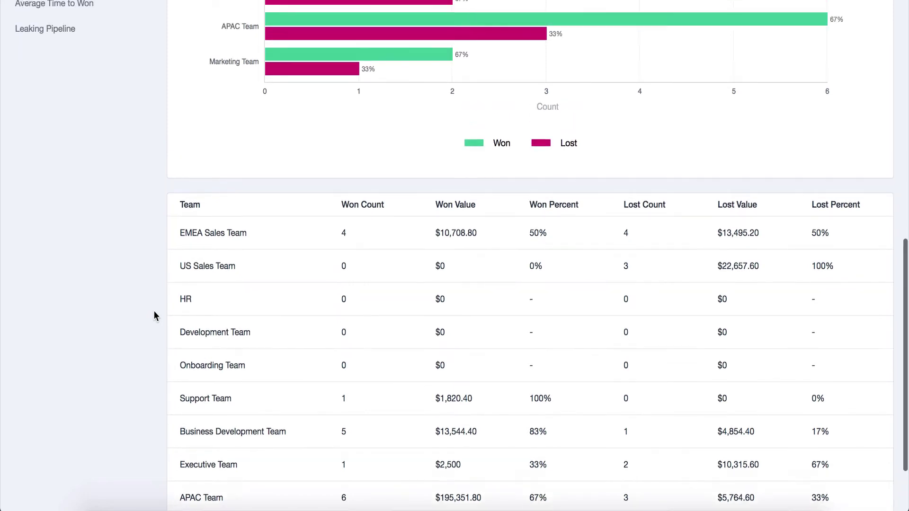
Open the Lost opportunities by Team report and read each team's loss-reason bar values.
scroll(154, 311, "up", 2)
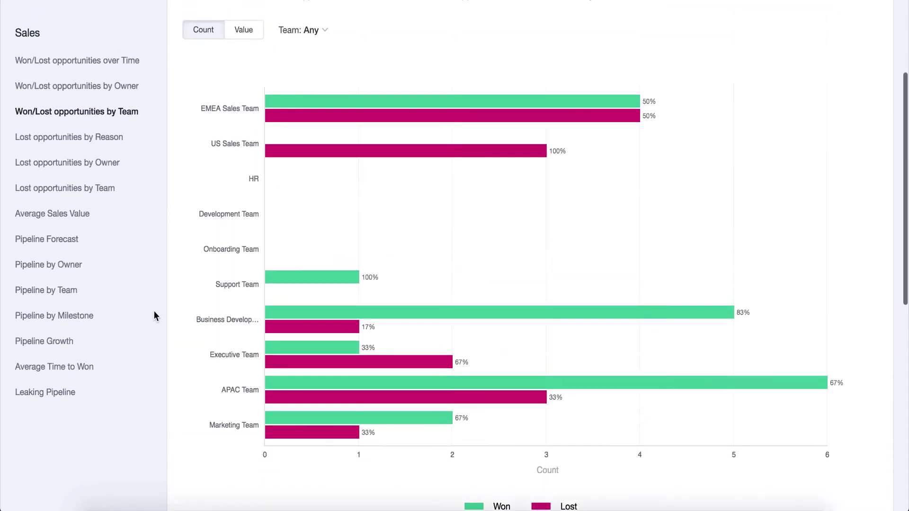
left_click(122, 211)
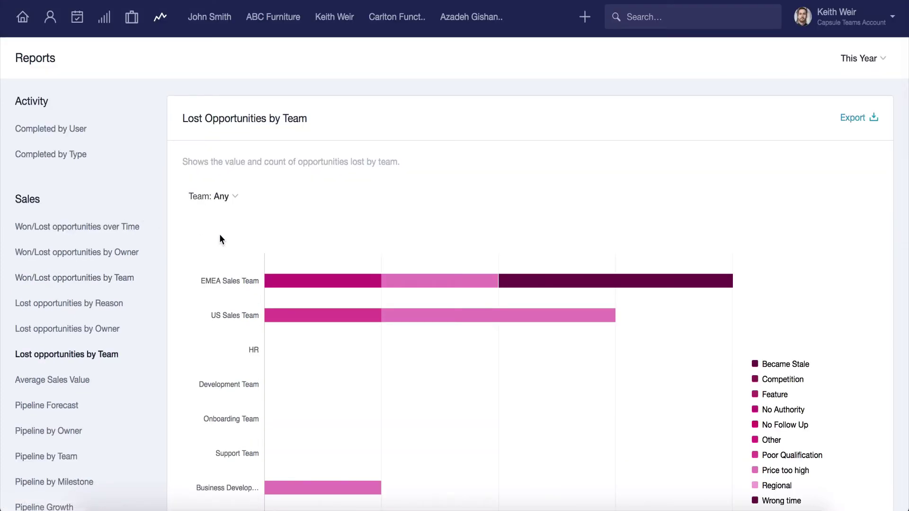
mouse_move(300, 281)
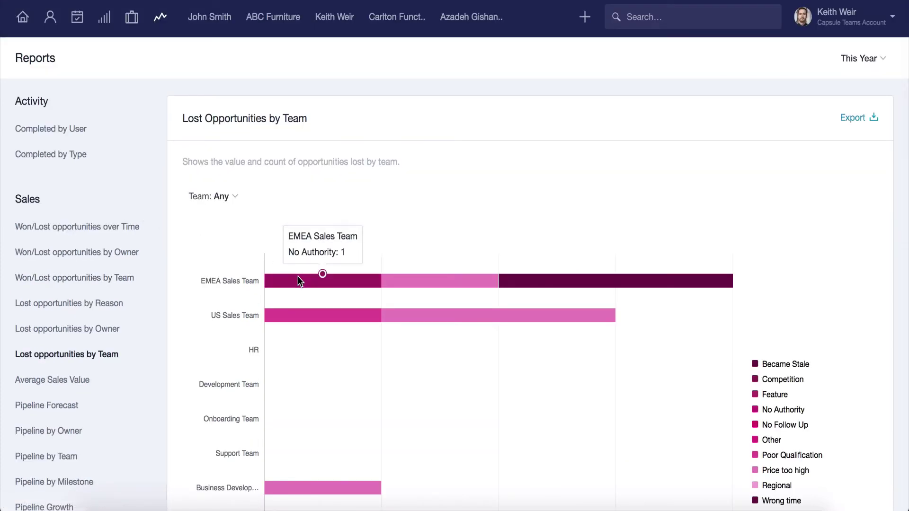
mouse_move(327, 311)
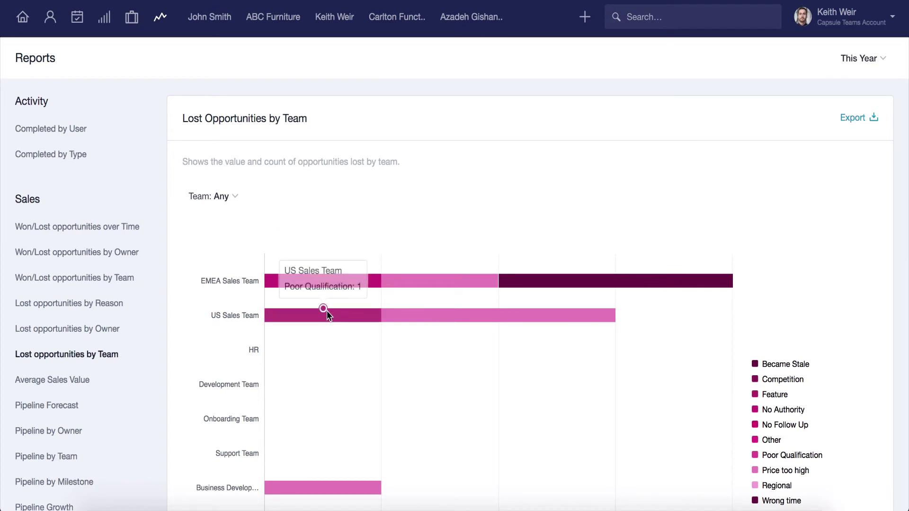
mouse_move(401, 284)
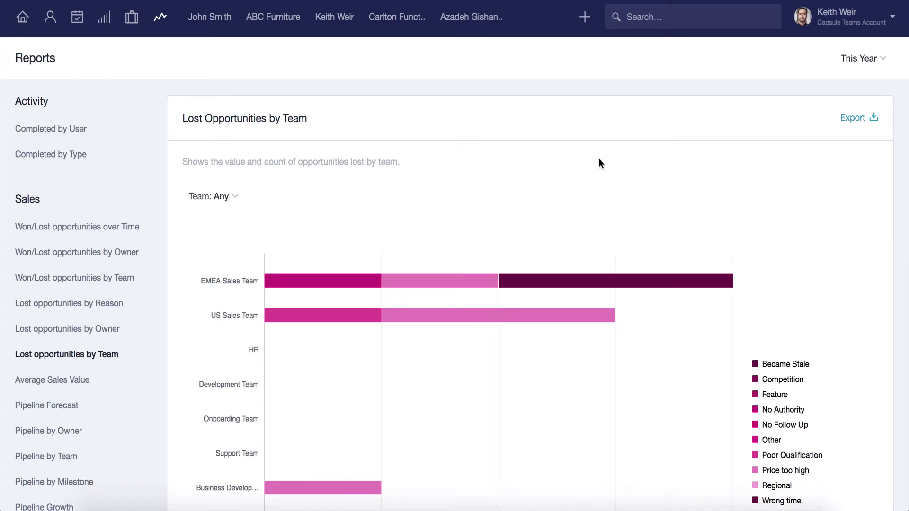
Go to Account Settings and open the Lost Reasons tab under Opportunities.
left_click(843, 24)
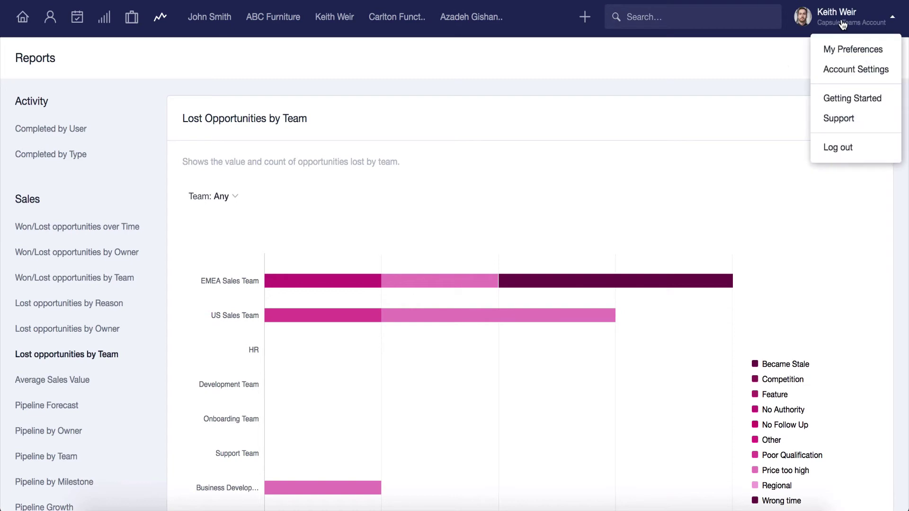
left_click(845, 70)
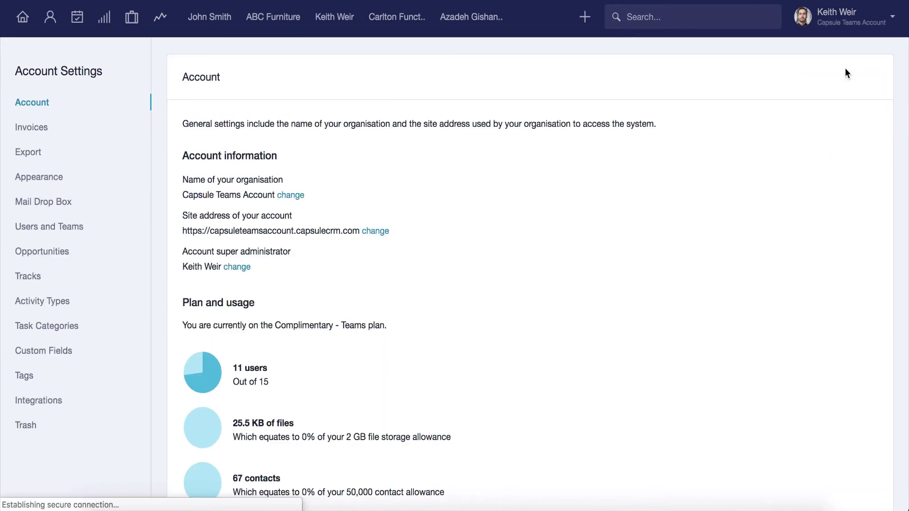
left_click(67, 255)
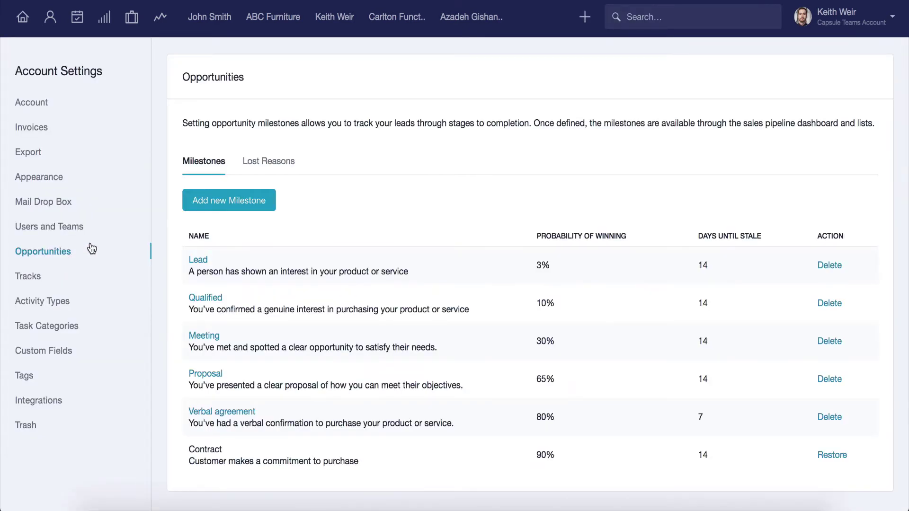
left_click(266, 167)
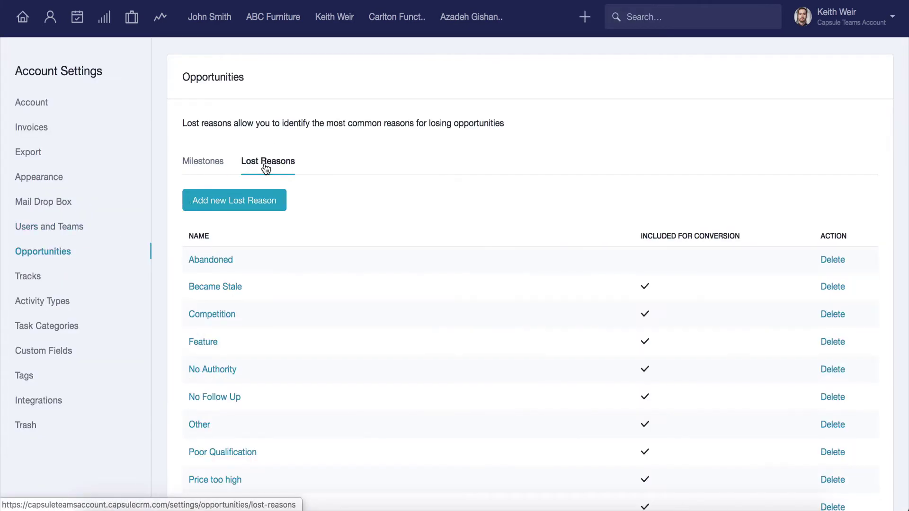
Add and save a lost reason named 'Unable To Contact'.
left_click(256, 203)
type("Unab")
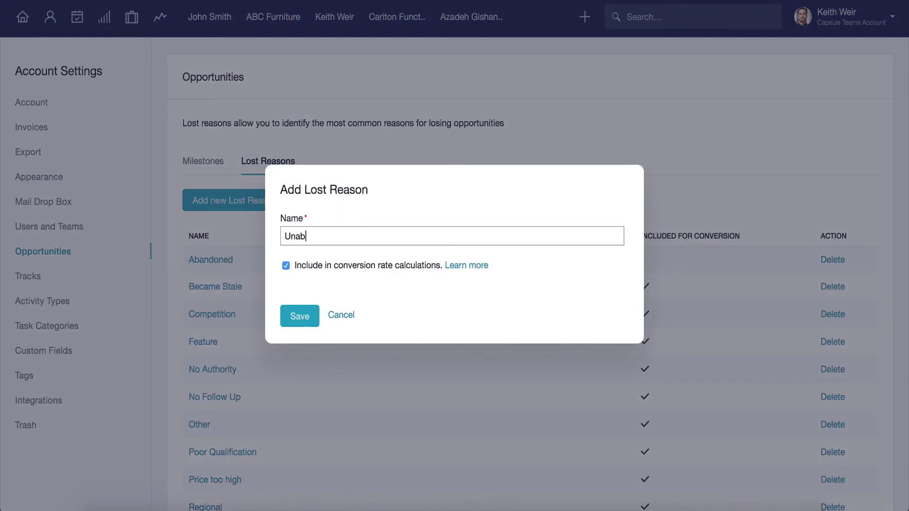
type("le To Contact")
left_click(288, 316)
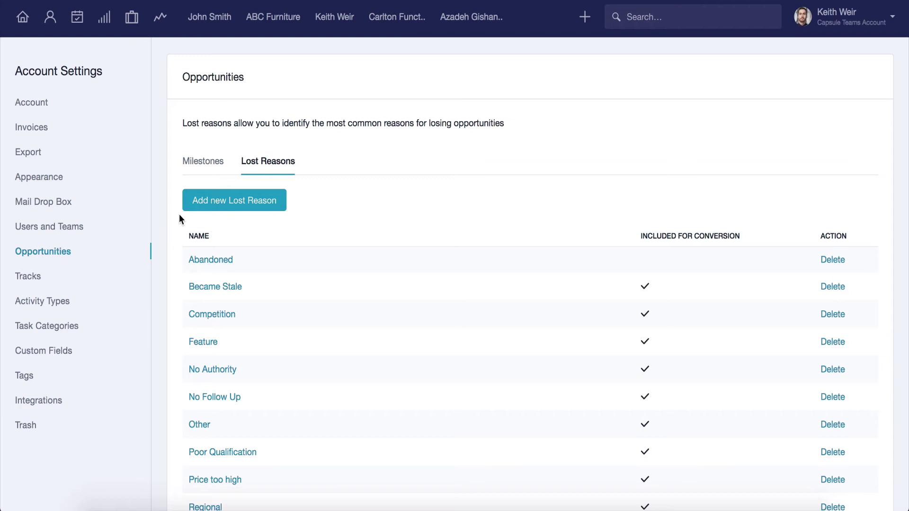
Show monthly won opportunities as counts in Average Sales Value, then move to Pipeline by Milestone.
left_click(155, 21)
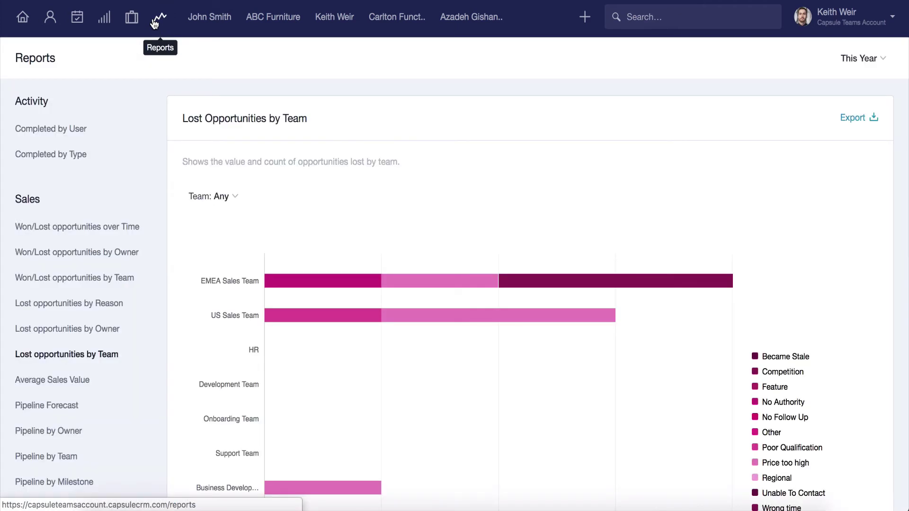
scroll(156, 150, "down", 3)
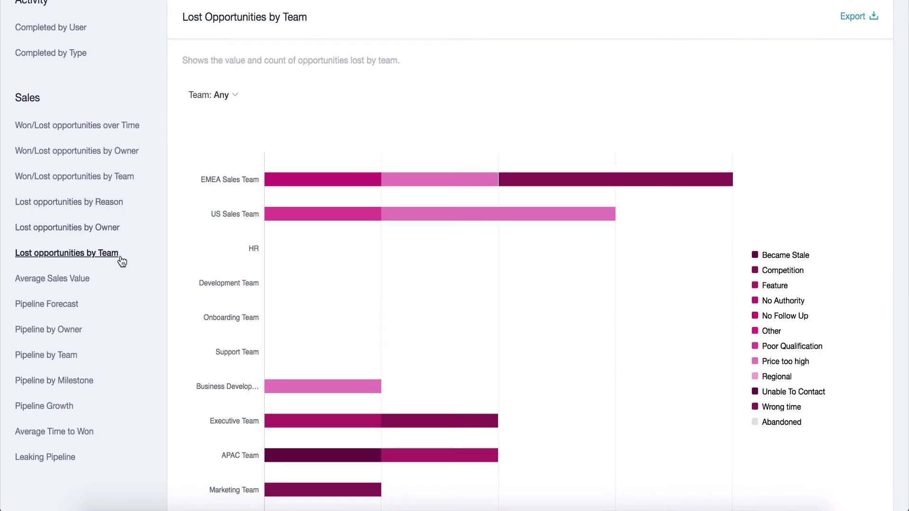
left_click(27, 280)
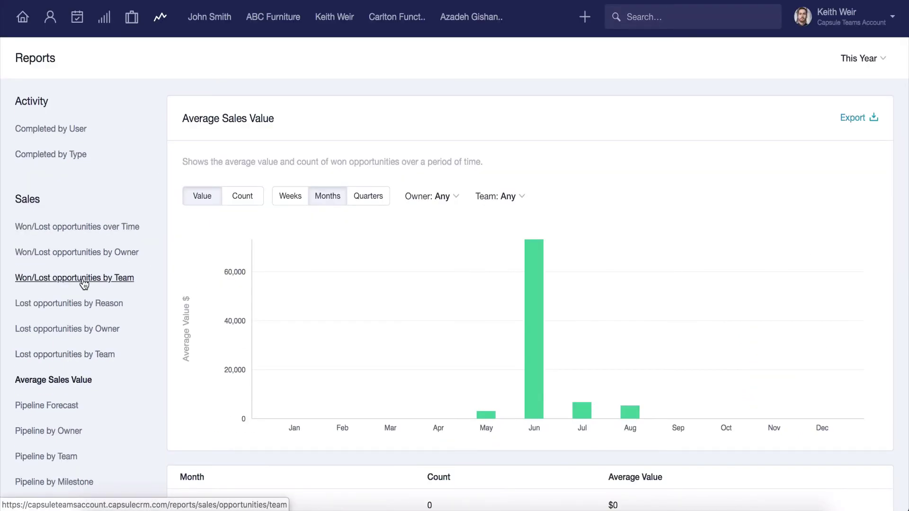
left_click(246, 198)
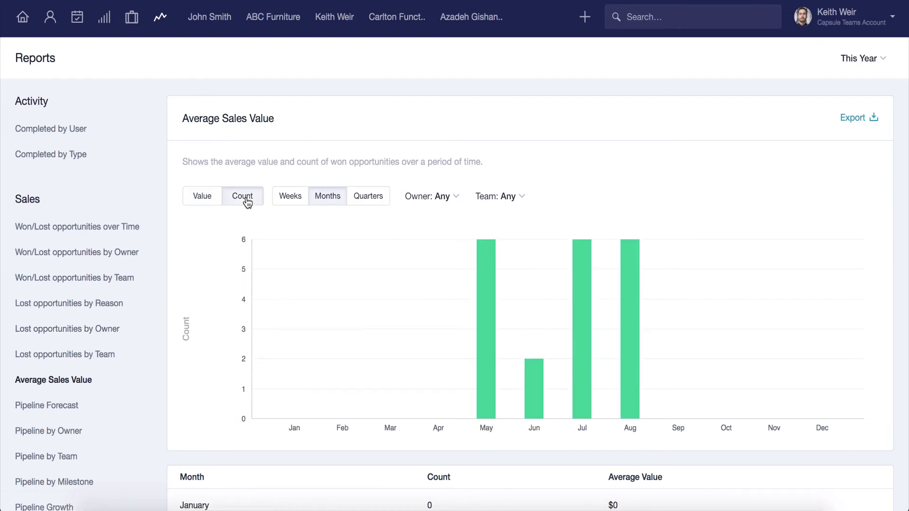
scroll(153, 371, "down", 5)
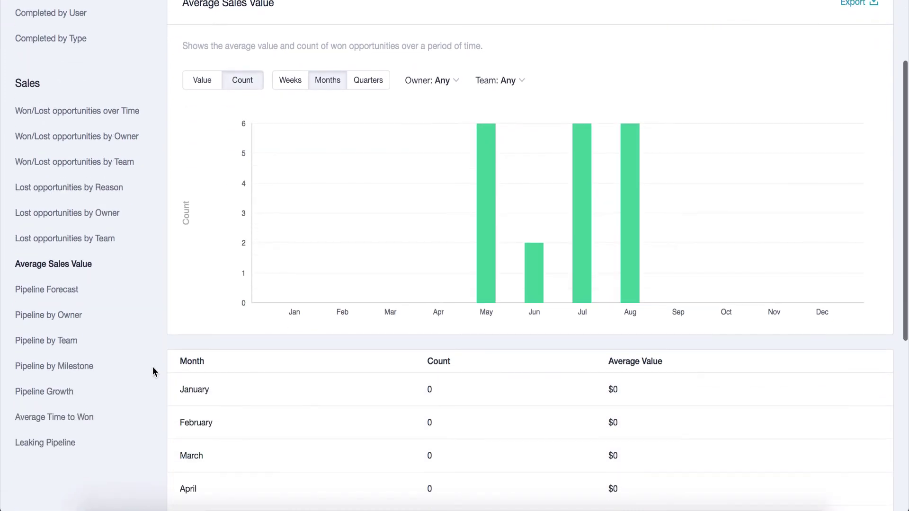
scroll(152, 370, "down", 2)
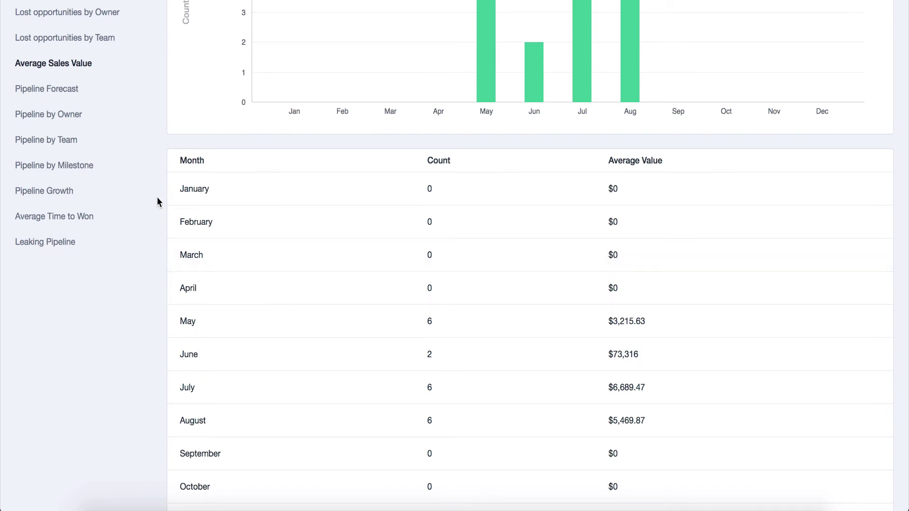
left_click(92, 165)
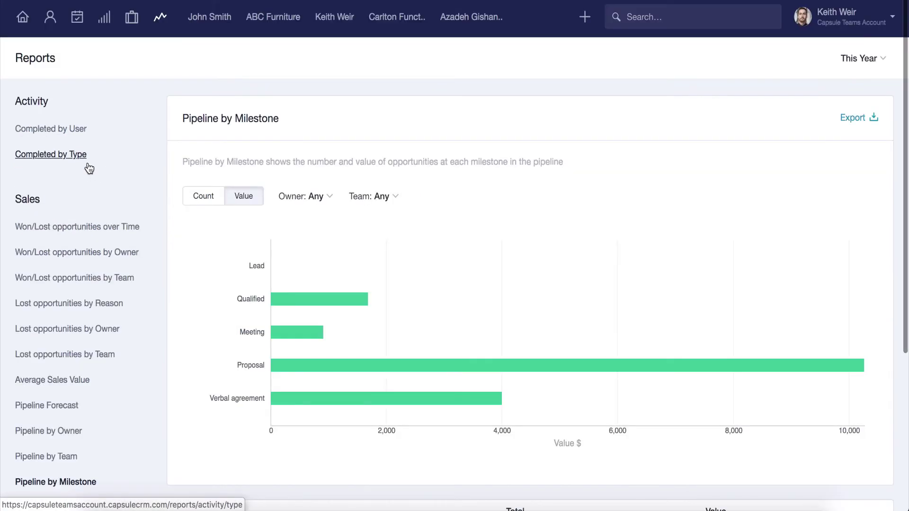
Switch the milestone chart to counts, showing Qualified at 3 and Proposal at 2.
scroll(164, 274, "down", 3)
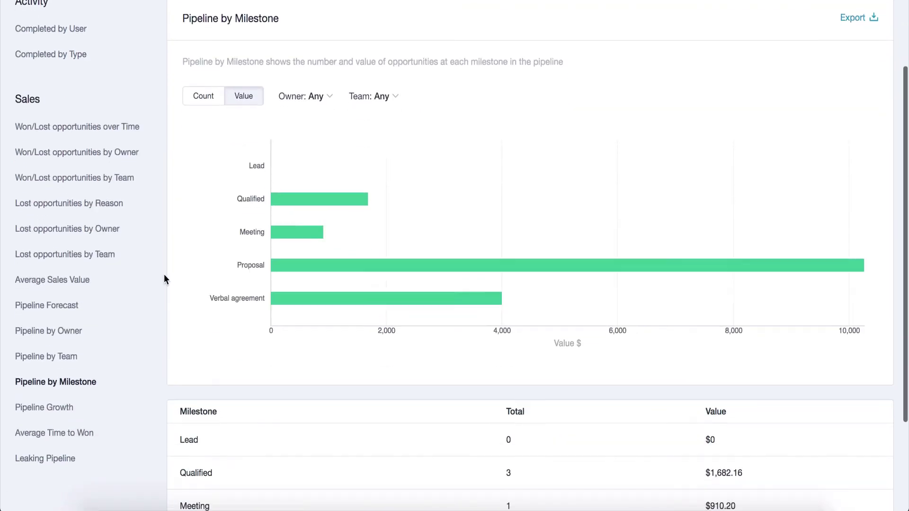
scroll(164, 274, "down", 3)
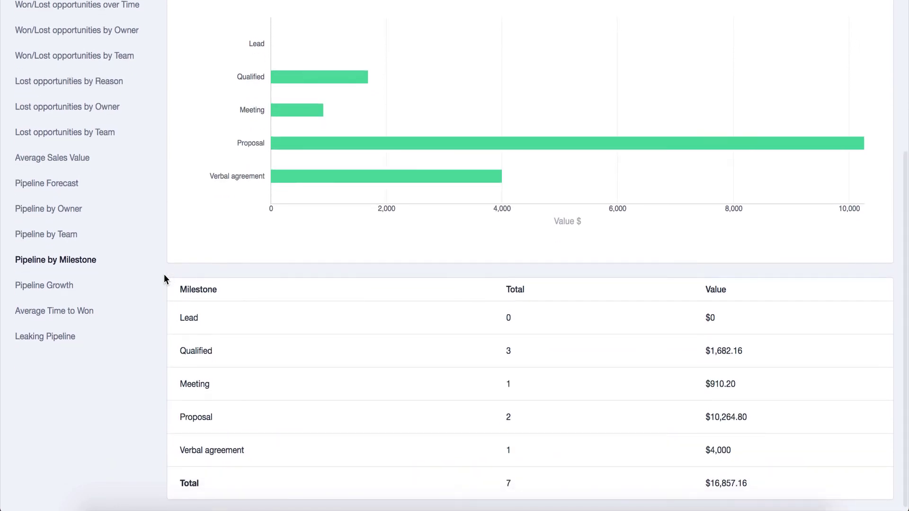
scroll(163, 274, "up", 3)
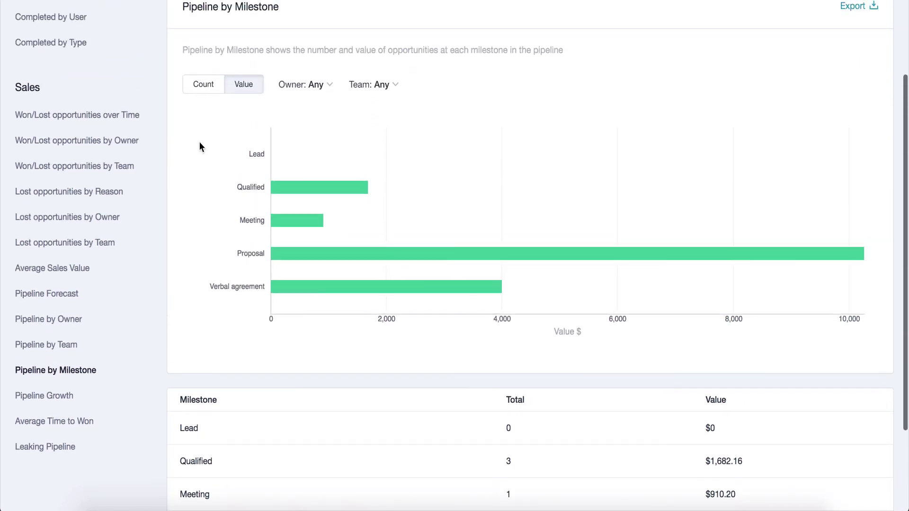
left_click(213, 88)
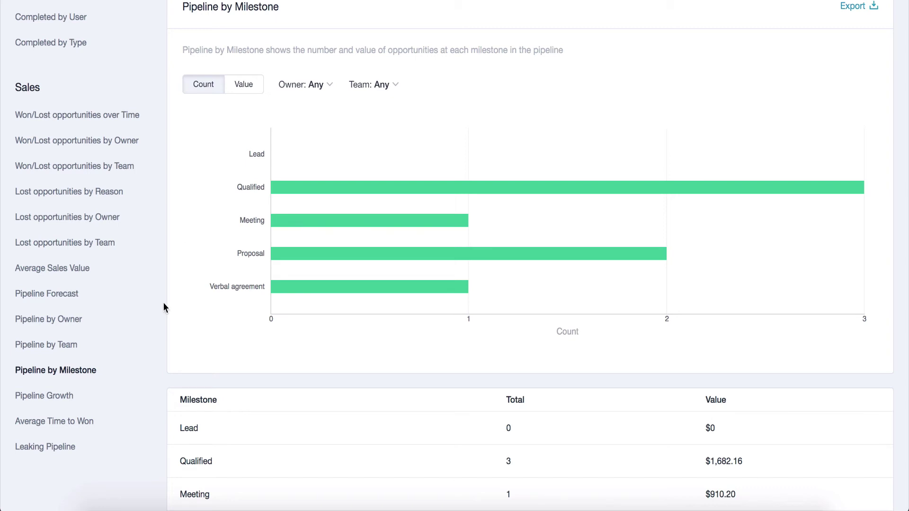
Review each owner's average time to won, then move on to the Leaking Pipeline report.
left_click(105, 421)
mouse_move(281, 383)
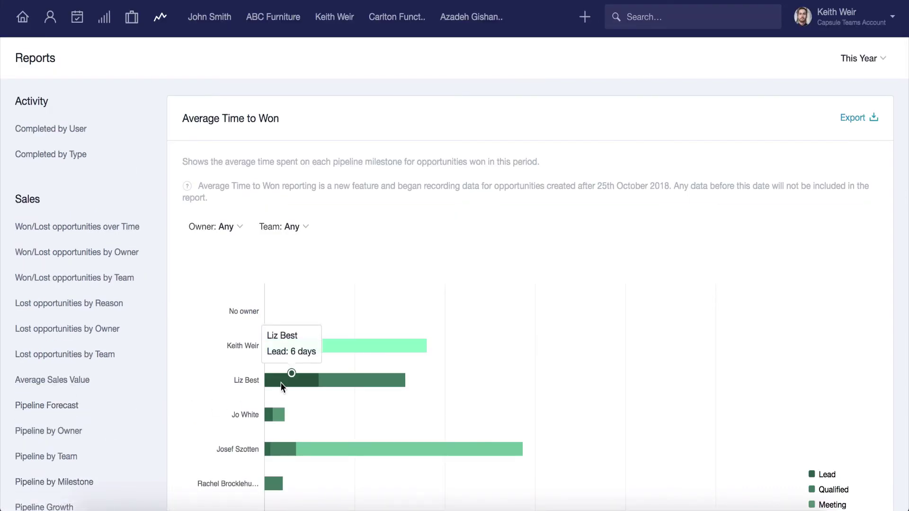
scroll(170, 427, "down", 4)
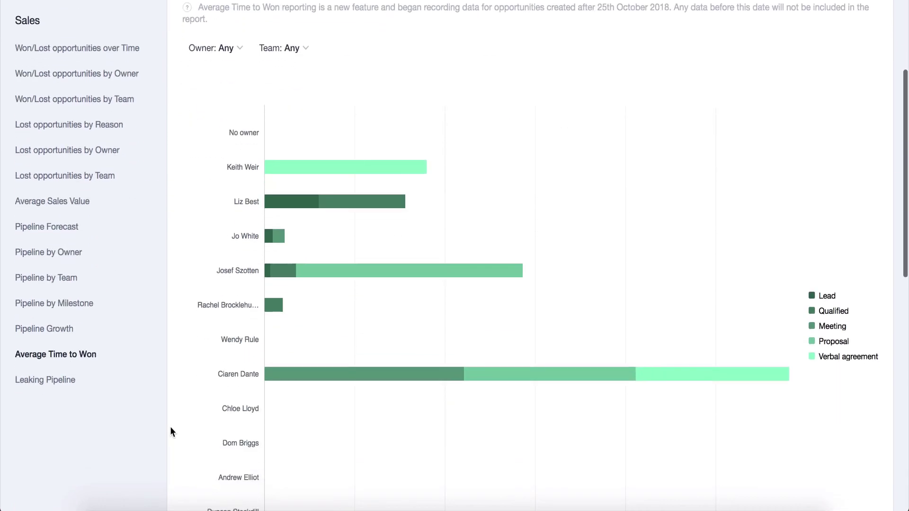
scroll(170, 428, "down", 10)
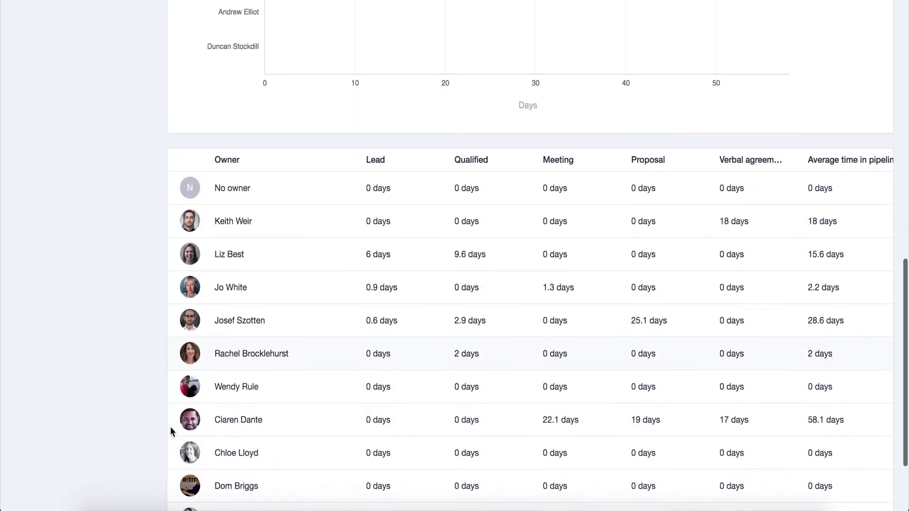
scroll(170, 427, "up", 5)
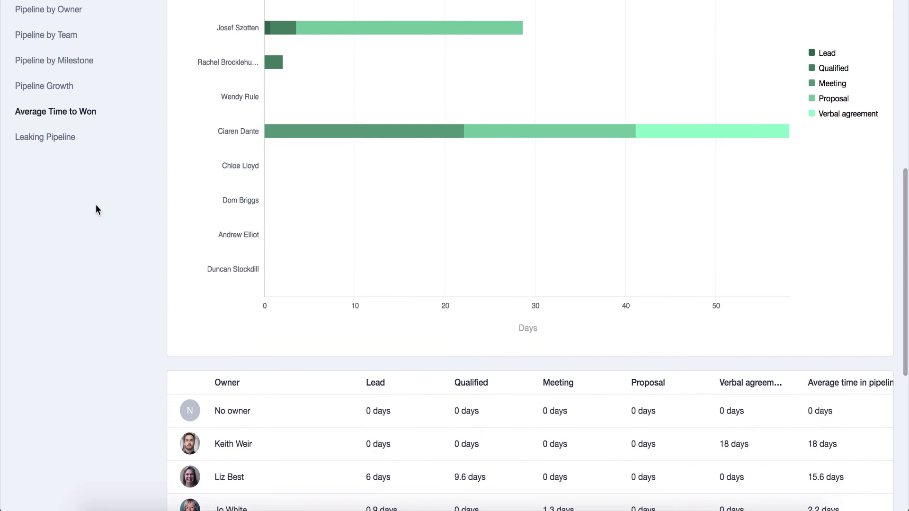
left_click(72, 139)
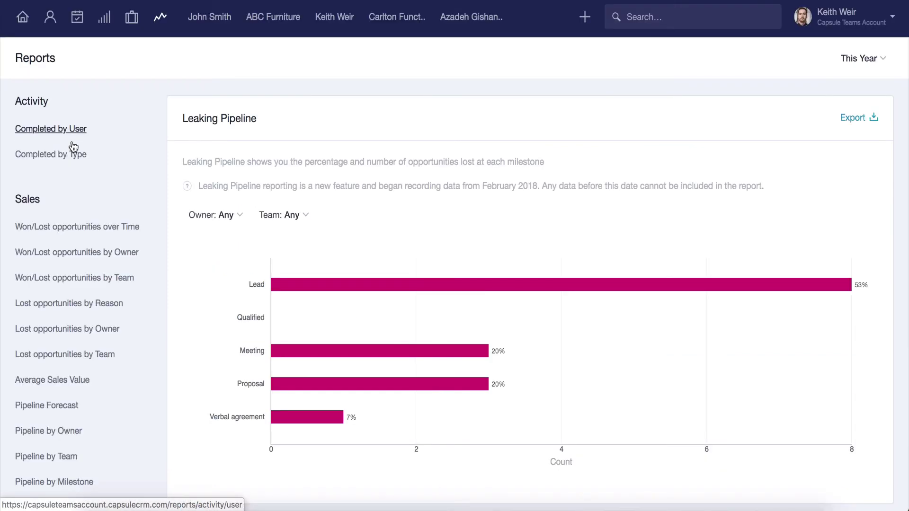
mouse_move(279, 352)
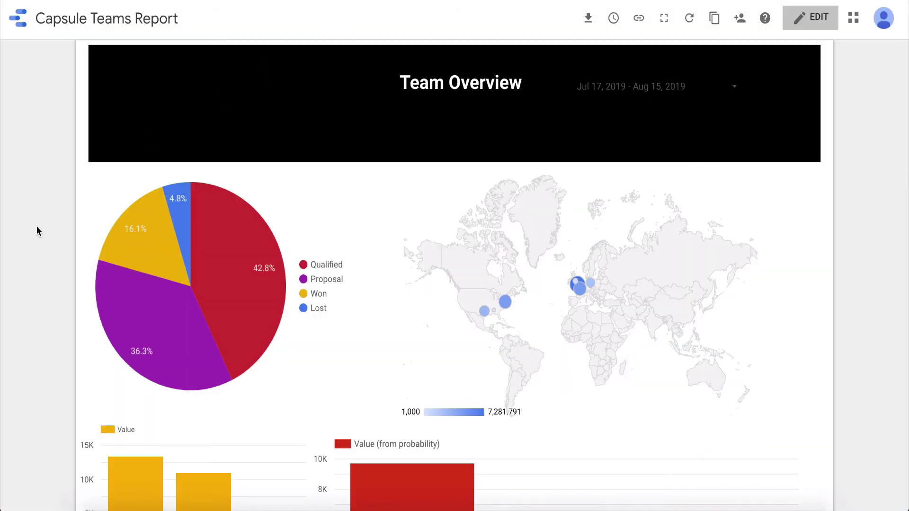
Scroll through the Team Overview pie chart, map and bar charts of the Capsule Teams Report.
scroll(37, 231, "down", 2)
scroll(37, 231, "down", 2)
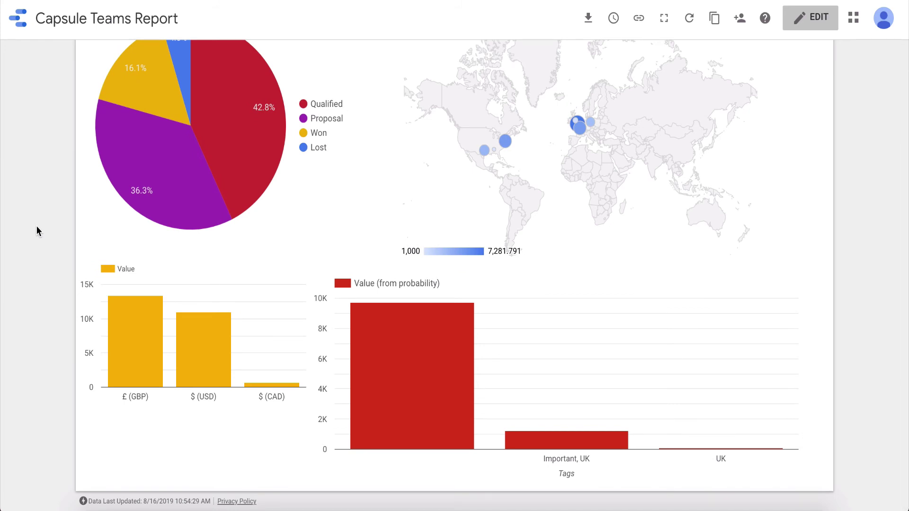
scroll(36, 231, "up", 3)
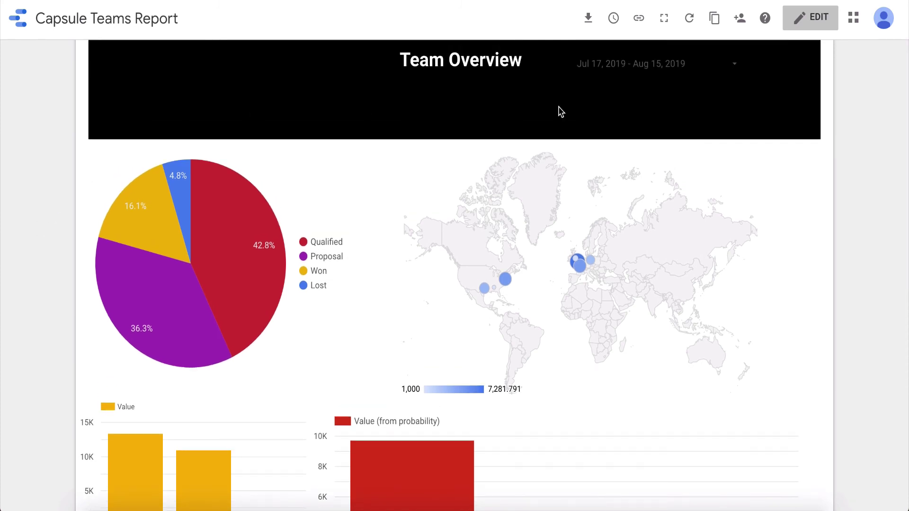
Apply a Jul 27 – Aug 15, 2019 date range and review the recalculated charts.
left_click(624, 73)
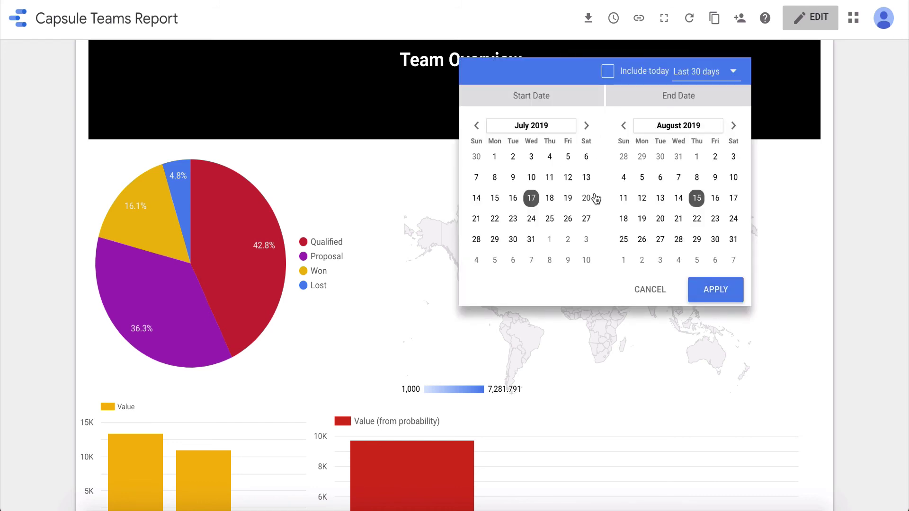
left_click(587, 219)
left_click(713, 287)
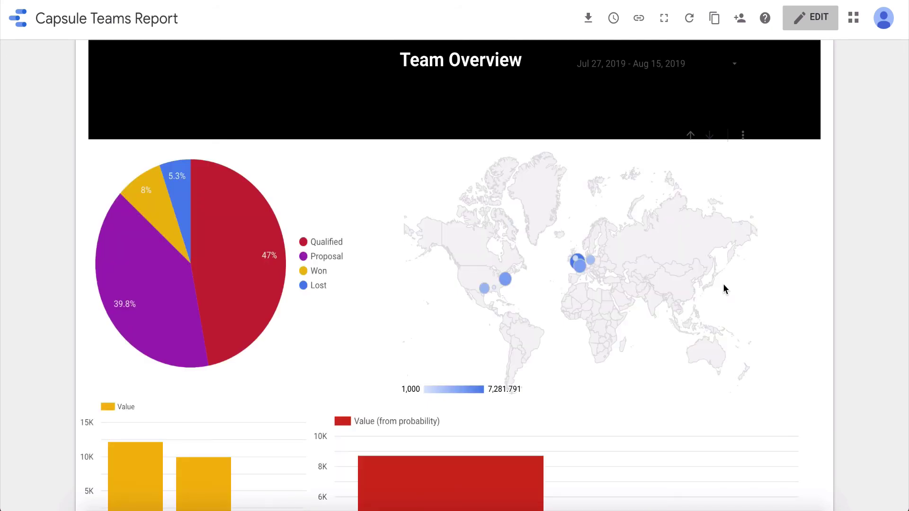
scroll(798, 306, "down", 3)
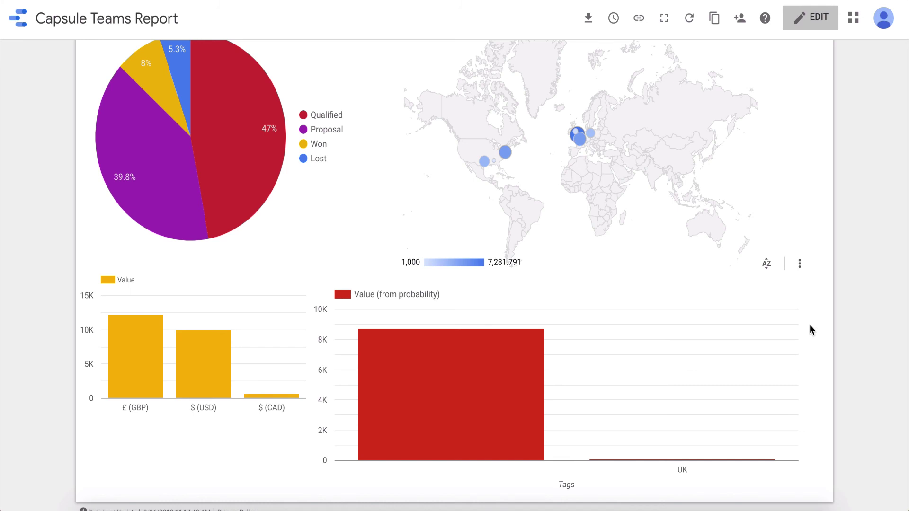
scroll(810, 325, "up", 1)
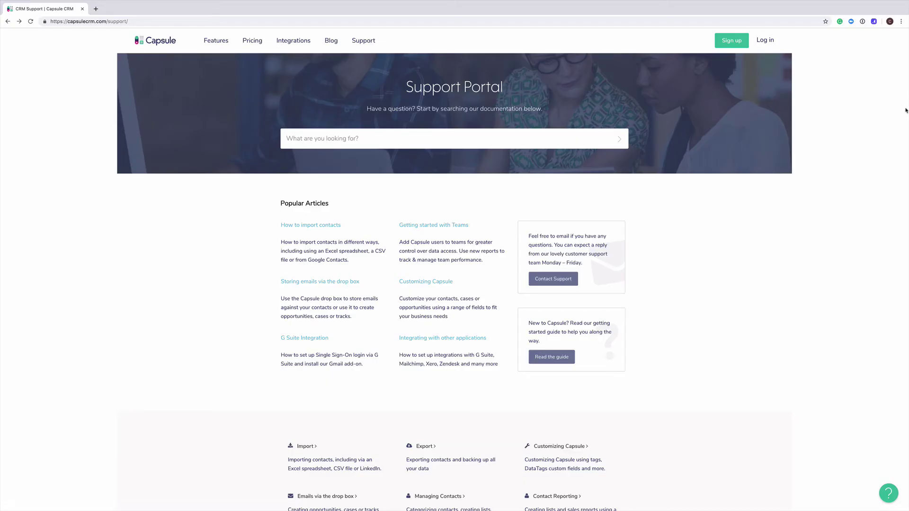
Browse the Support Portal page and open the Contact Support message form.
scroll(905, 110, "down", 13)
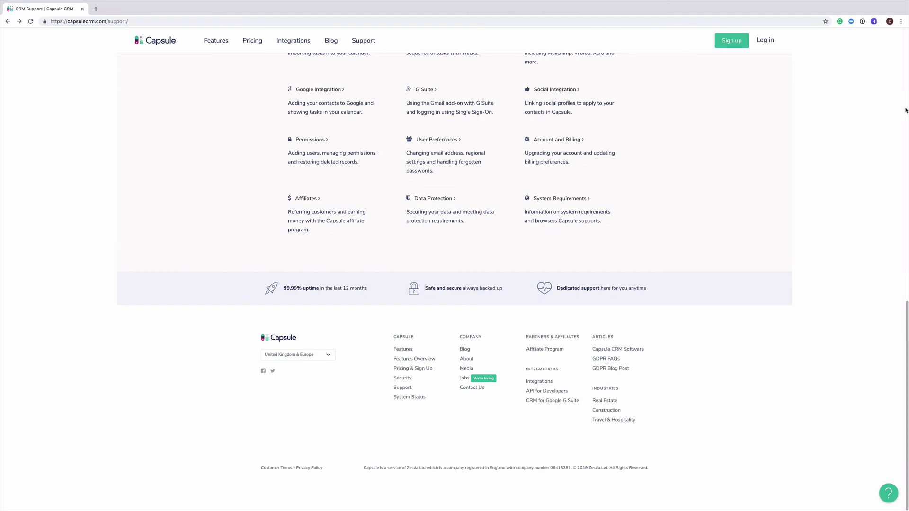
scroll(905, 110, "up", 13)
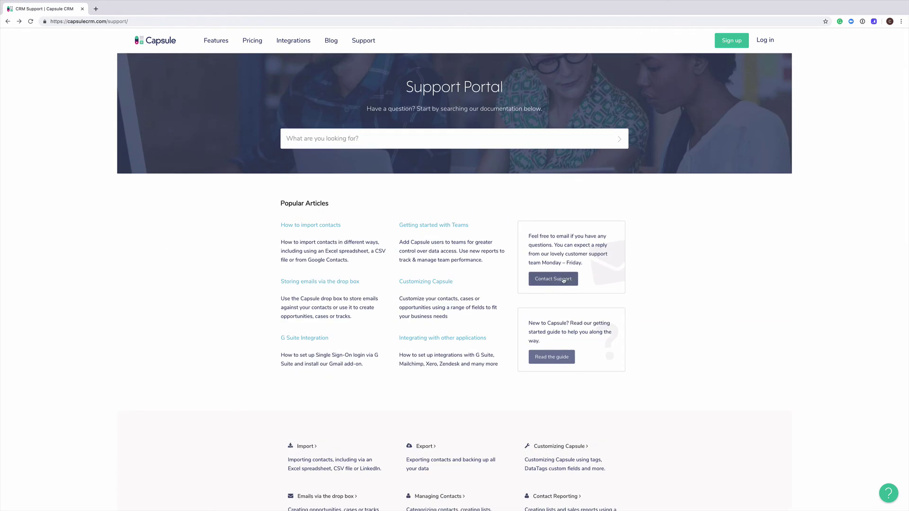
left_click(563, 279)
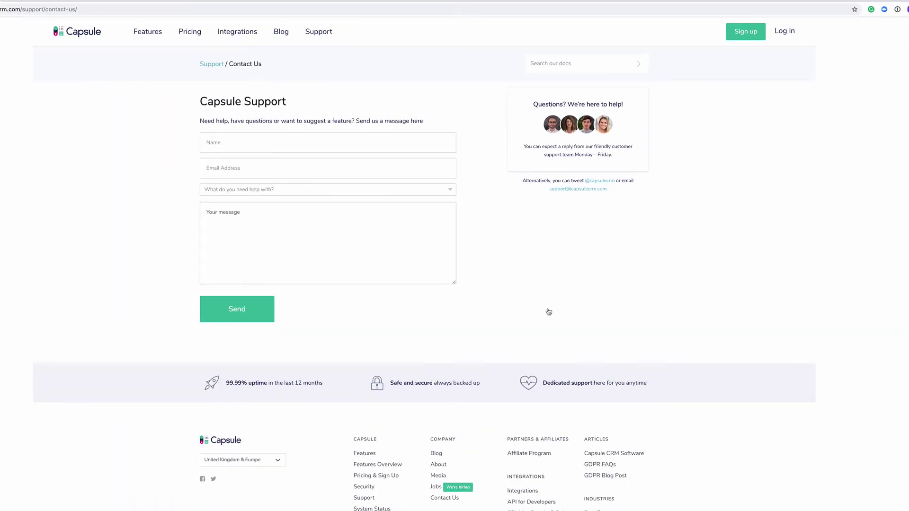